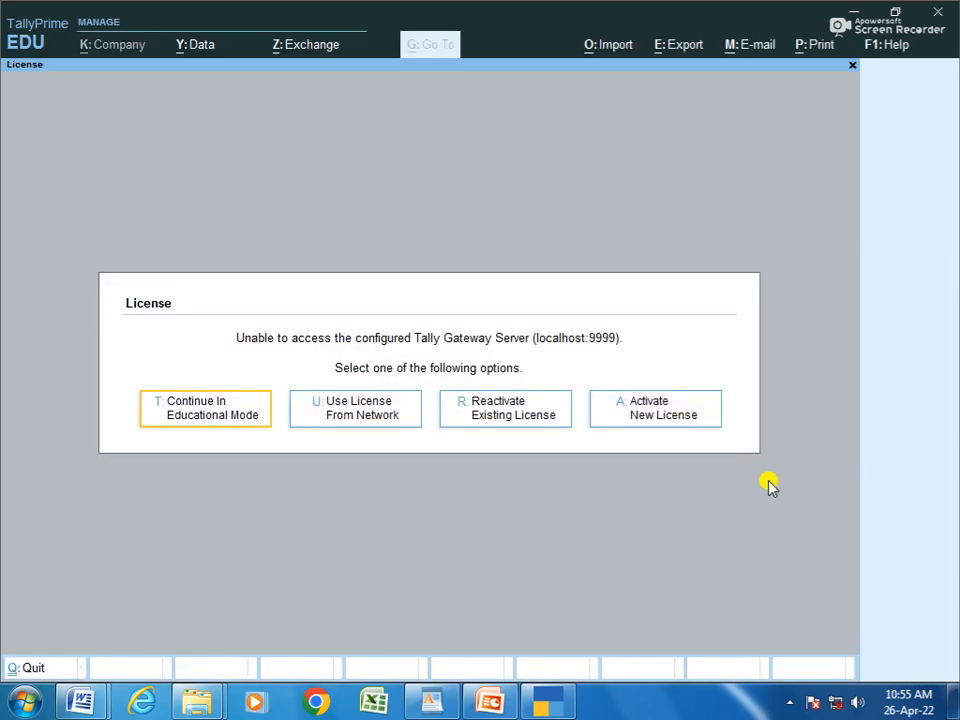
Continue in Educational Mode and load the company IDEAL COMPUTER CENTRE from the list of companies
click(231, 421)
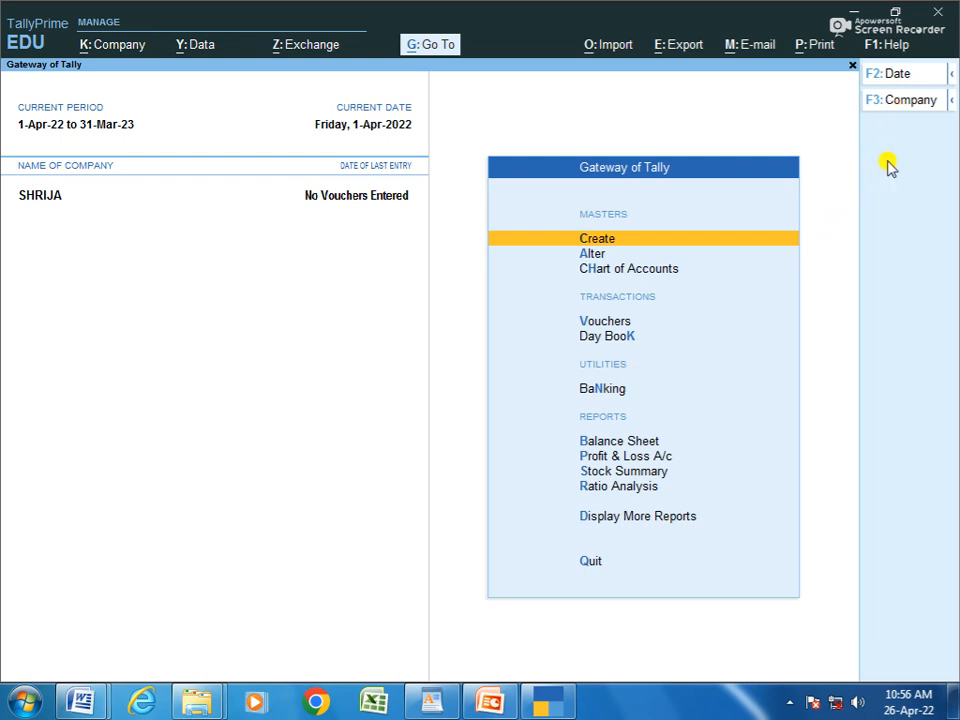
key(F3)
key(Up)
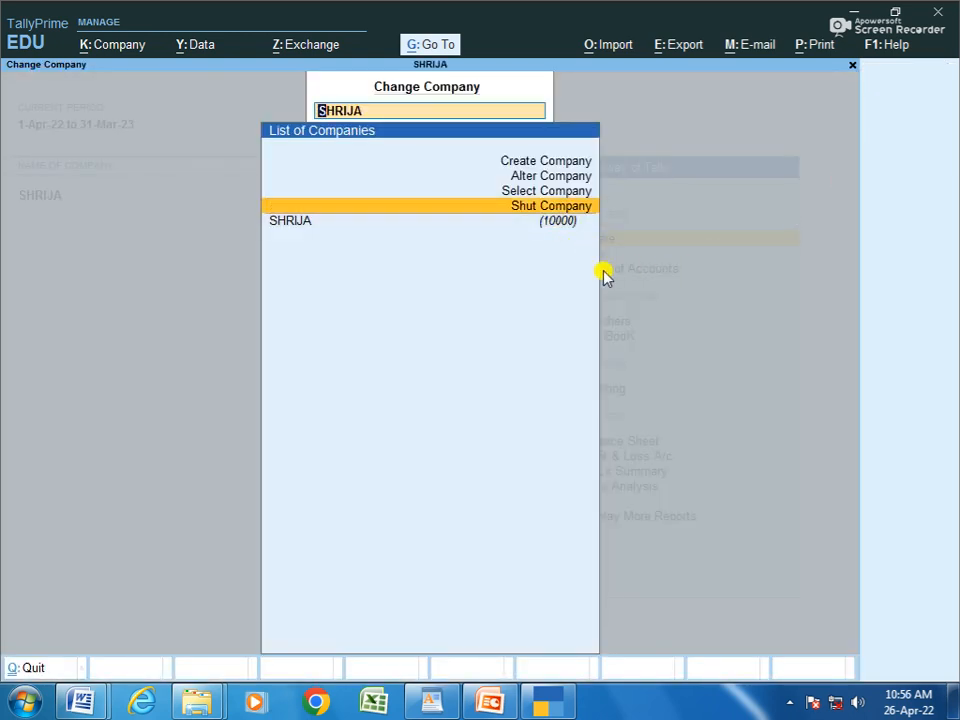
key(Up)
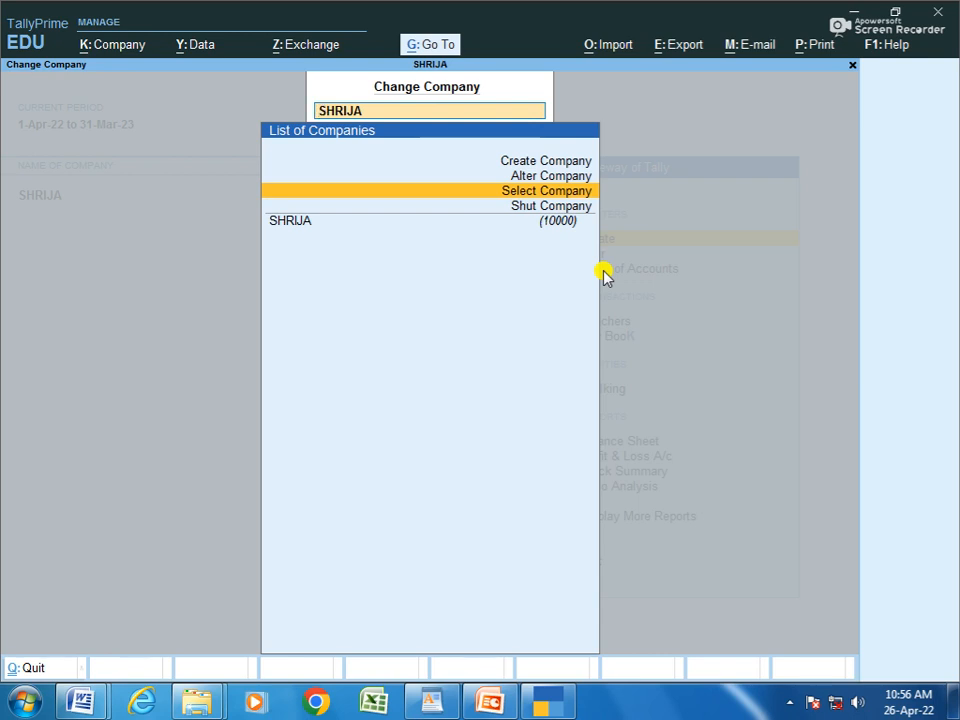
key(Return)
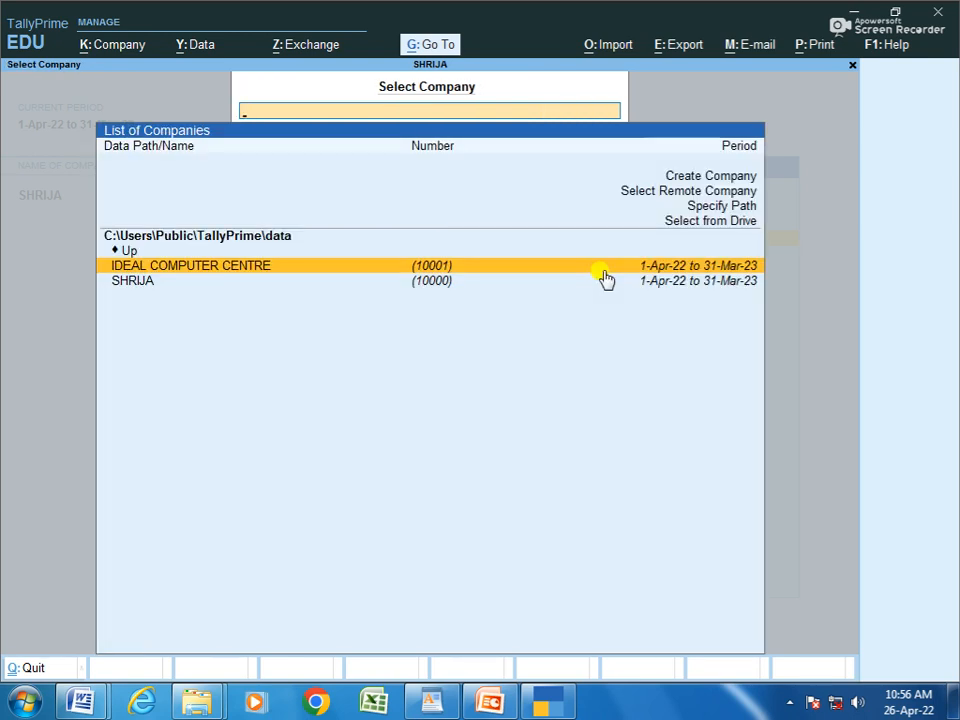
key(Return)
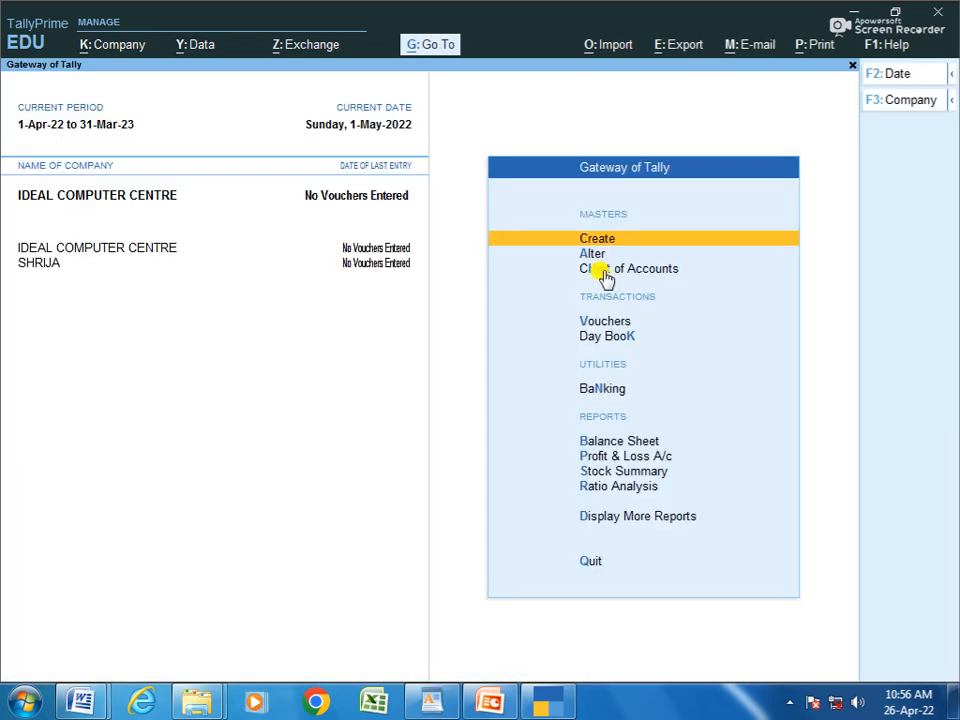
Examine the existing ledgers of IDEAL COMPUTER CENTRE in the master alteration list, then return to the Gateway of Tally
key(Down)
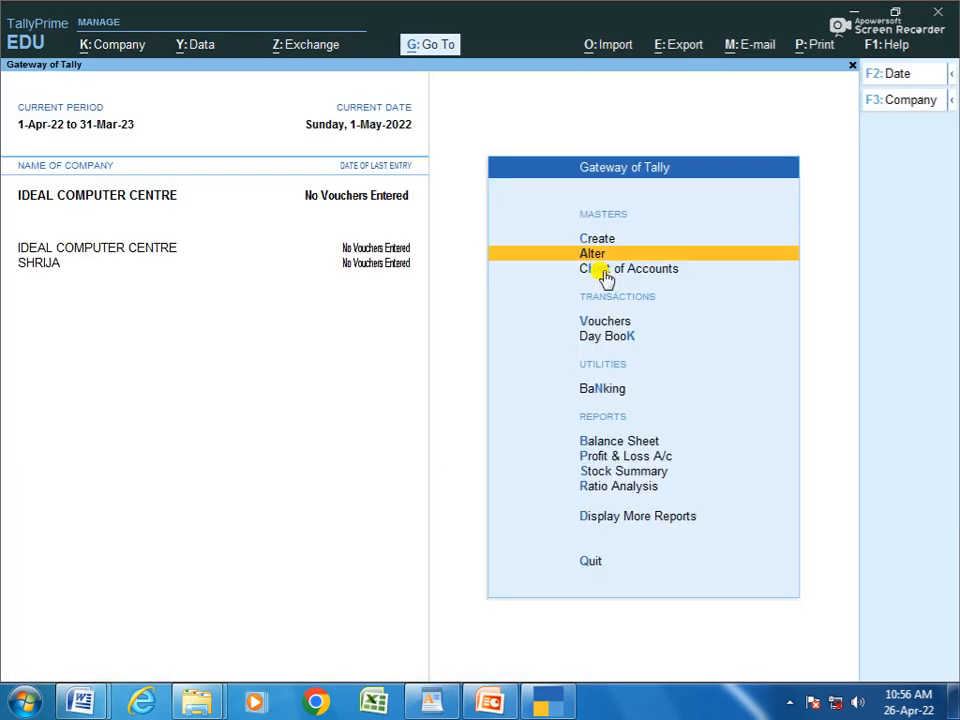
key(Up)
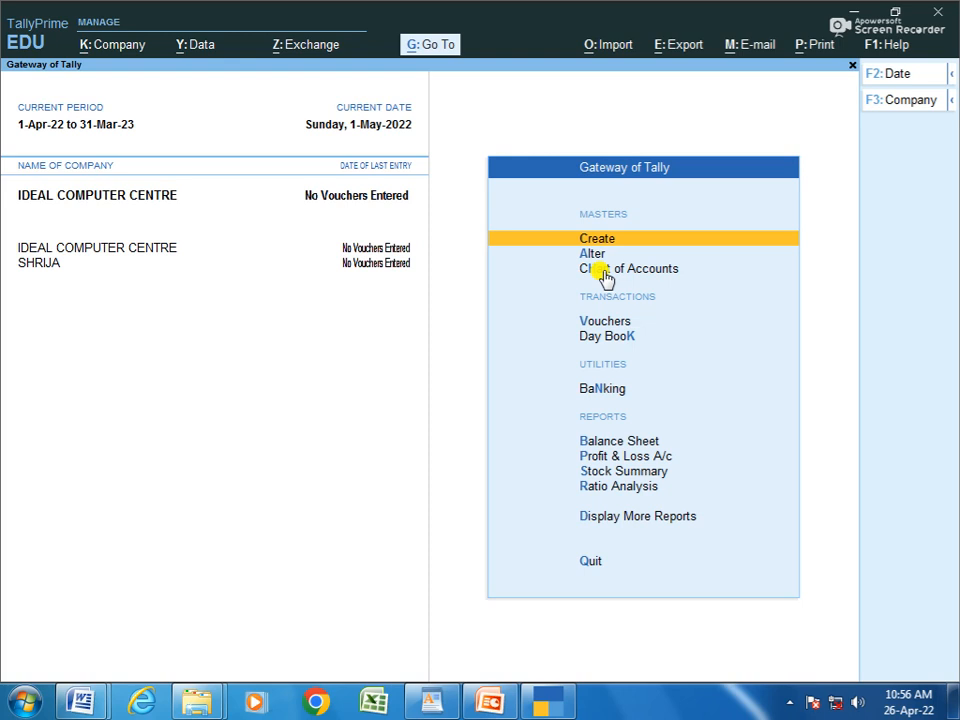
key(Down)
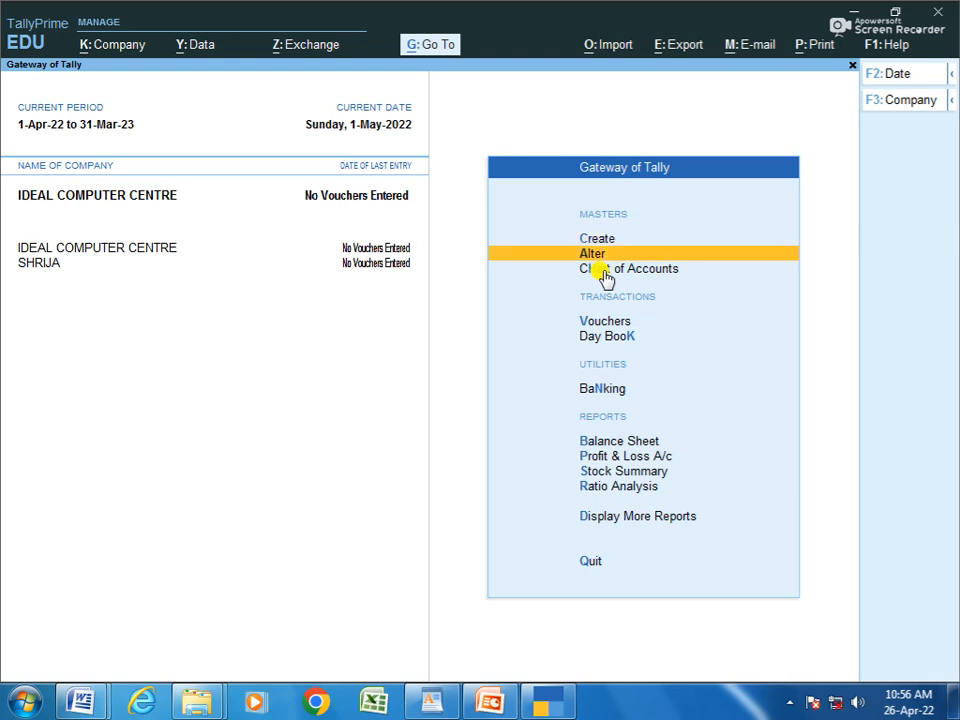
key(Return)
key(Down)
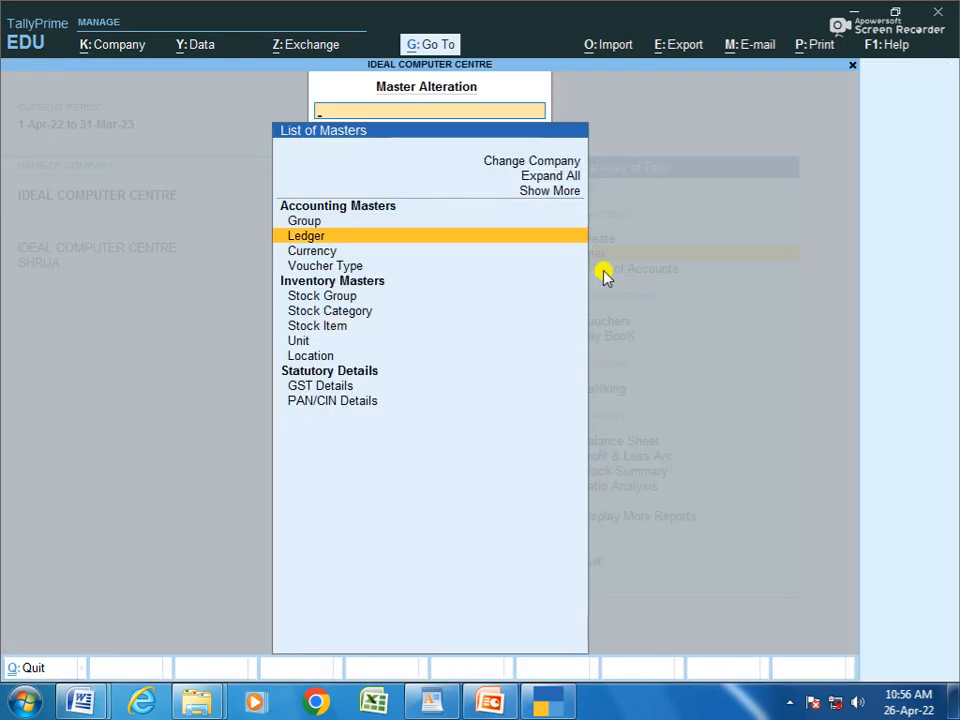
key(Return)
key(Down)
key(Down)
key(Down)
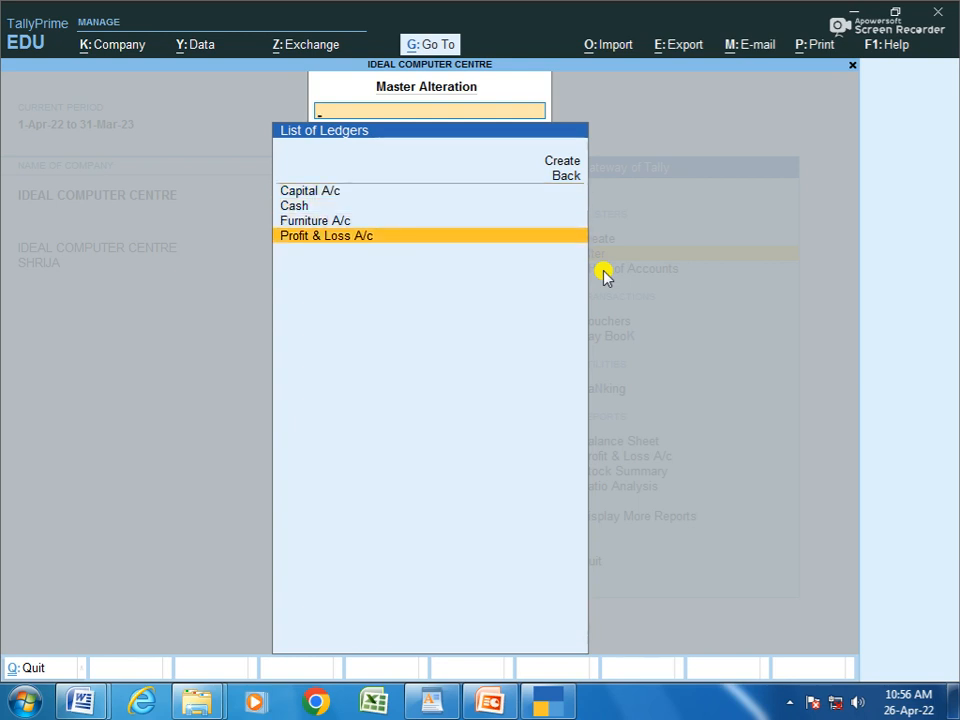
key(Up)
key(Up)
key(Up)
key(Up)
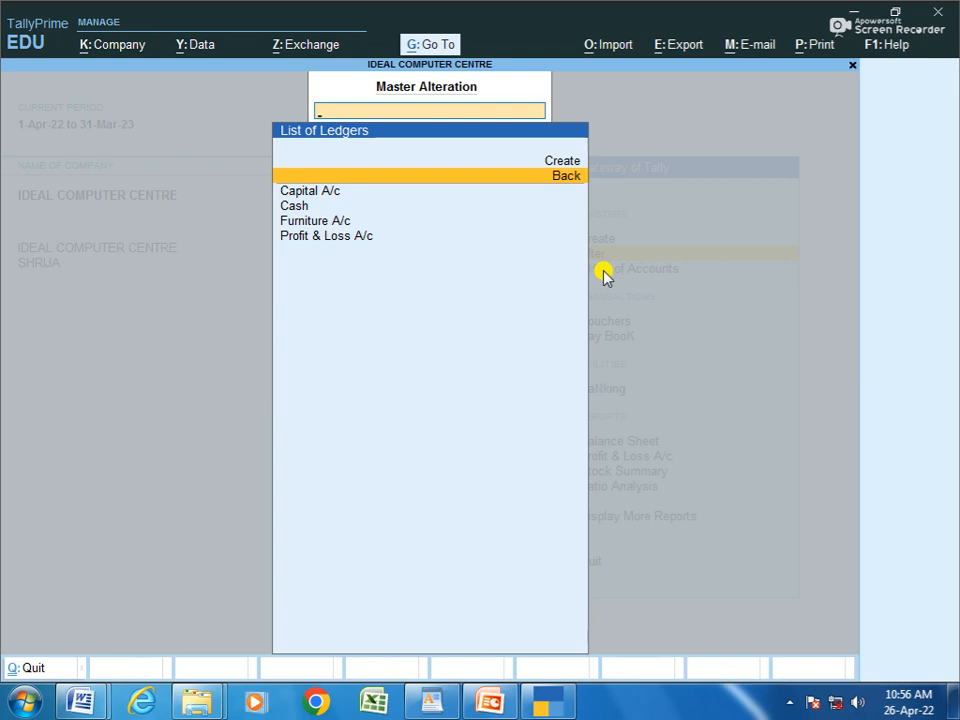
key(Escape)
key(Escape)
Start creating an accounting voucher for IDEAL COMPUTER CENTRE
key(Down)
key(Down)
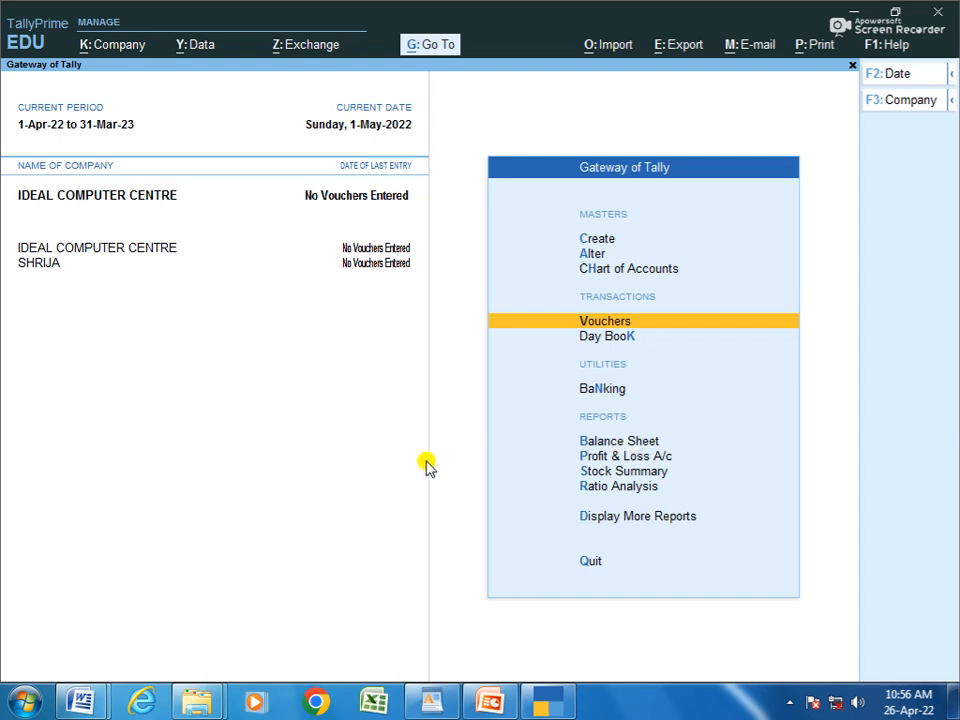
key(Return)
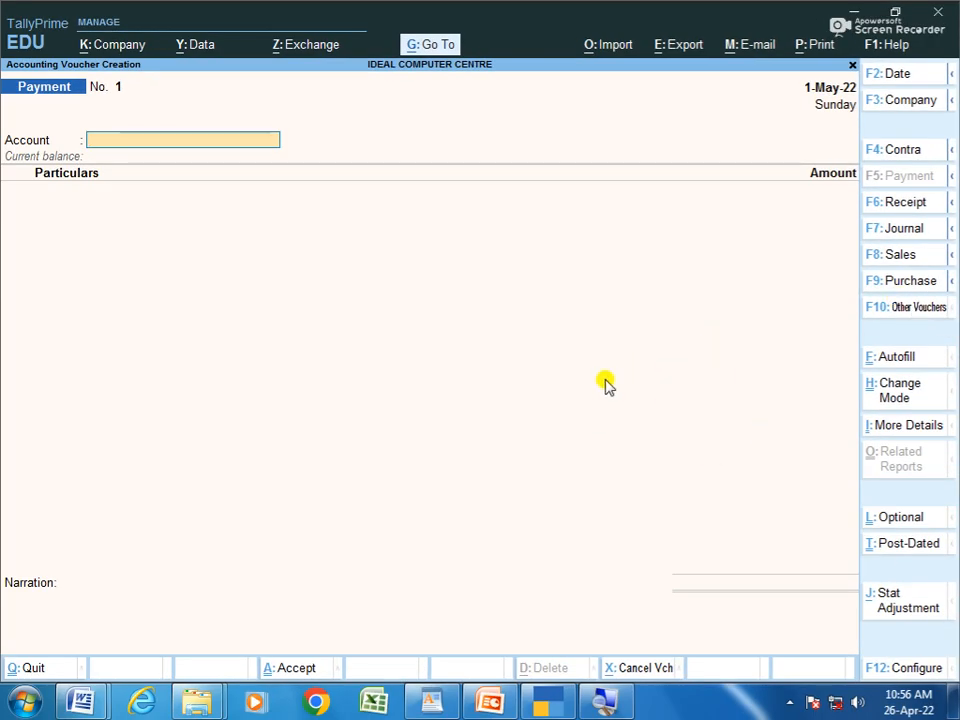
Switch to the PowerPoint presentation and enlarge the transaction list text on slide 14 to font size 24
click(508, 702)
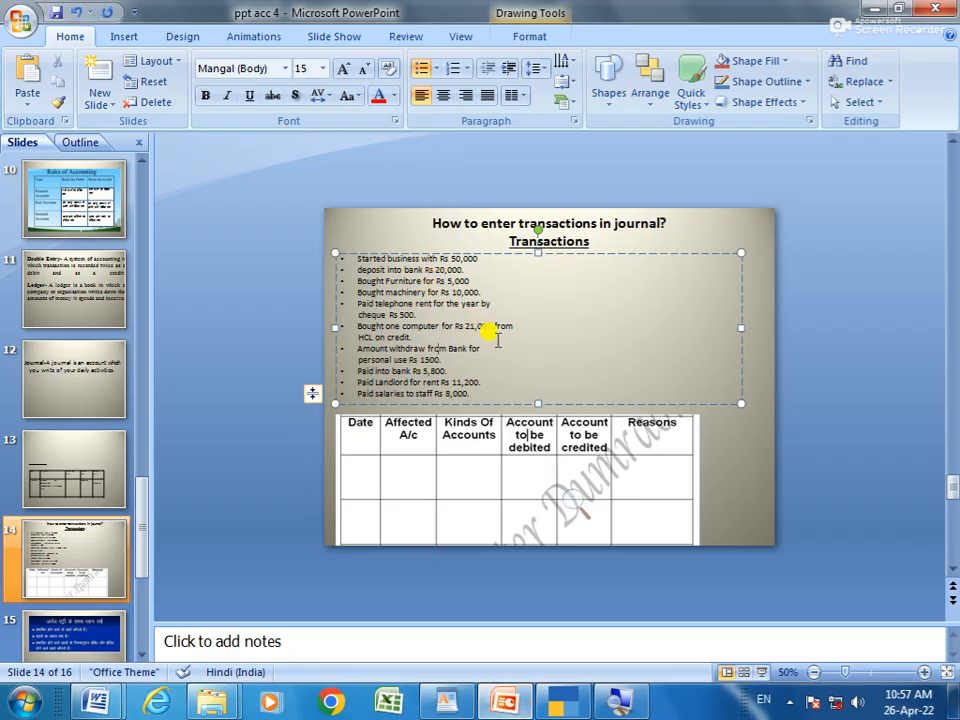
drag(478, 392, 364, 249)
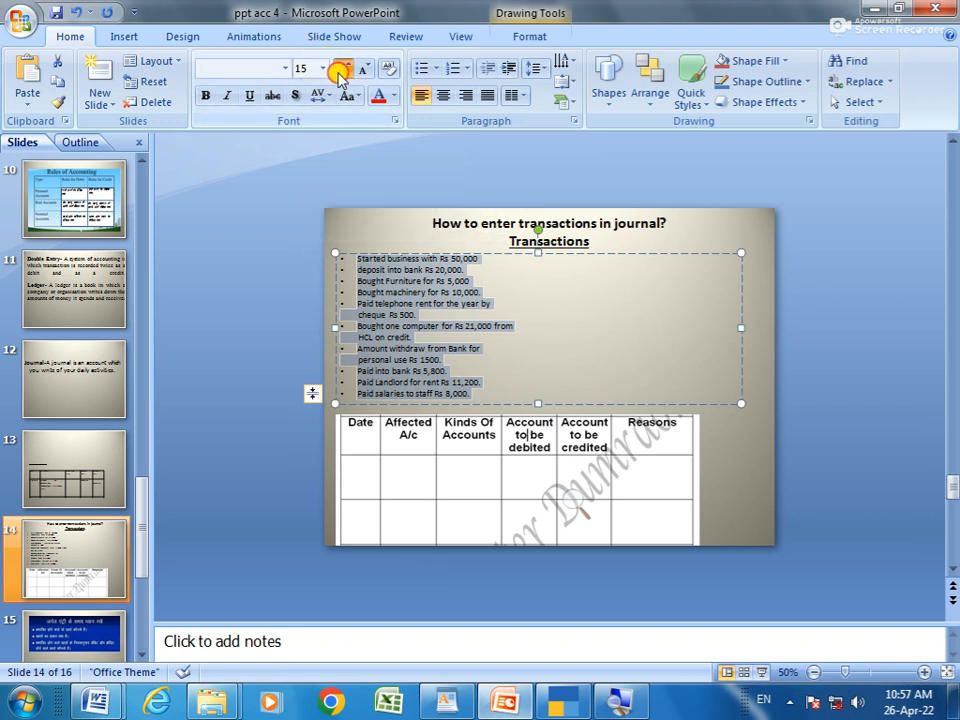
click(338, 69)
click(338, 69)
click(339, 70)
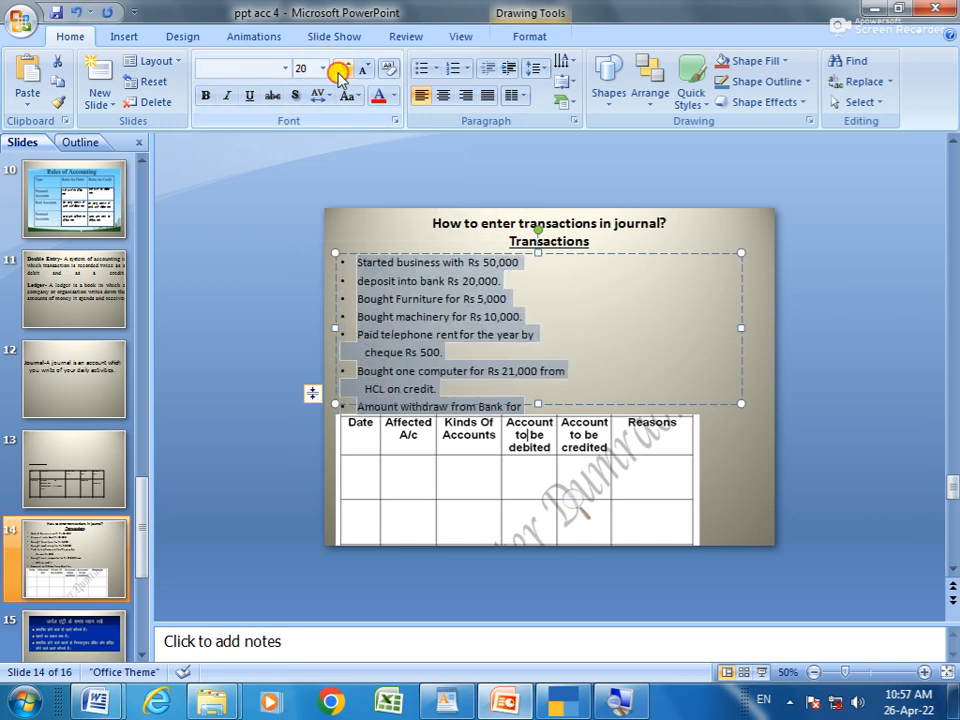
click(338, 69)
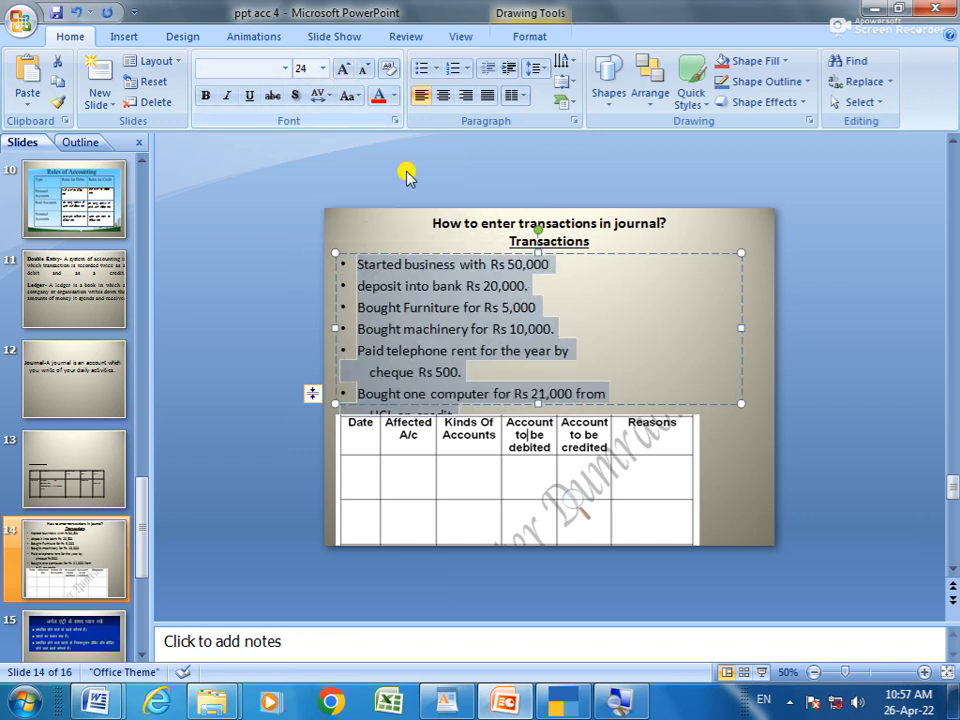
click(546, 263)
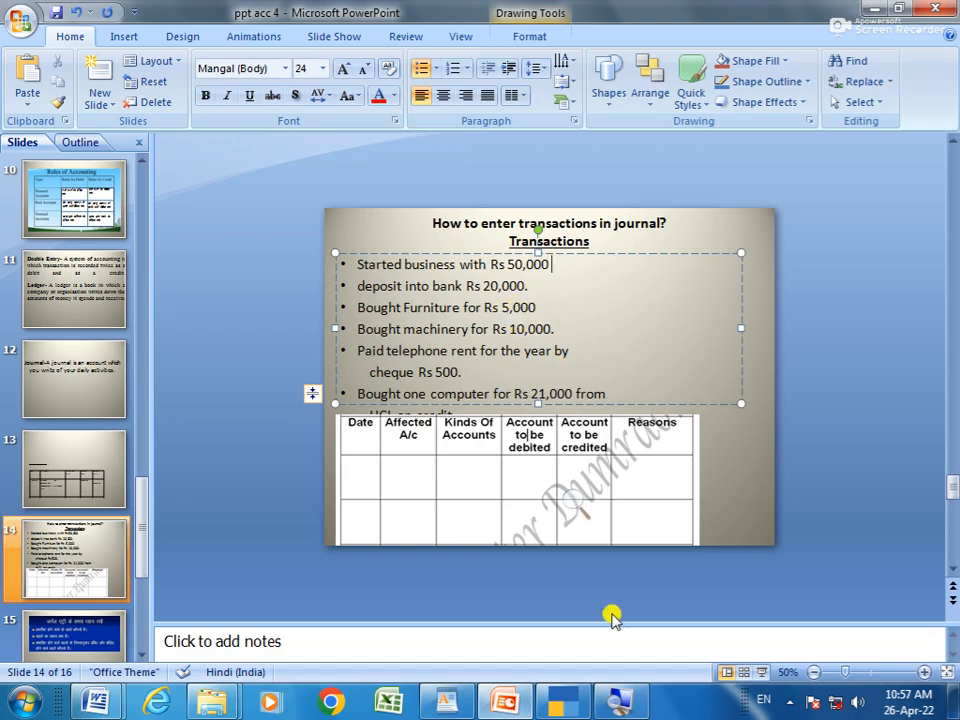
Switch back to TallyPrime, change the voucher type to Receipt and set Show more configurations to Yes in its voucher configuration
click(565, 702)
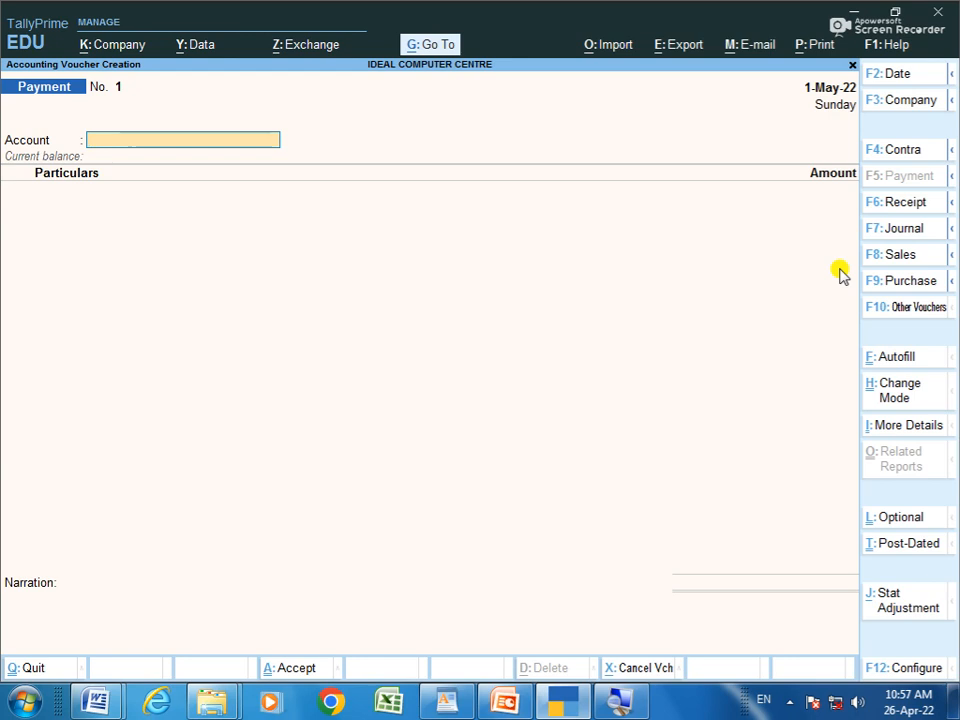
key(F6)
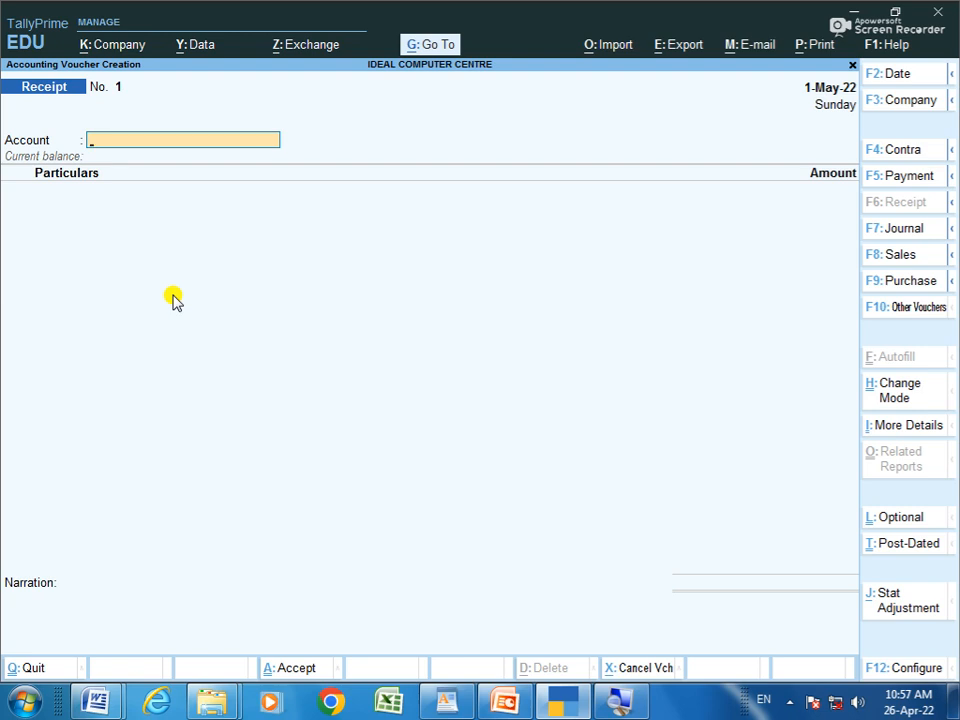
click(903, 668)
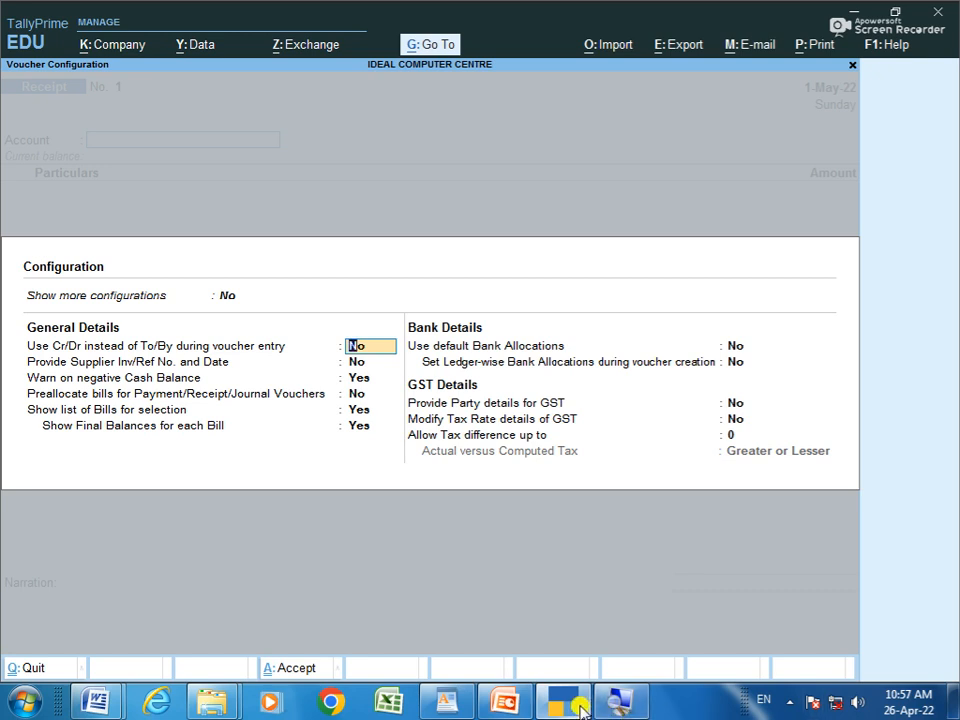
mouse_move(575, 704)
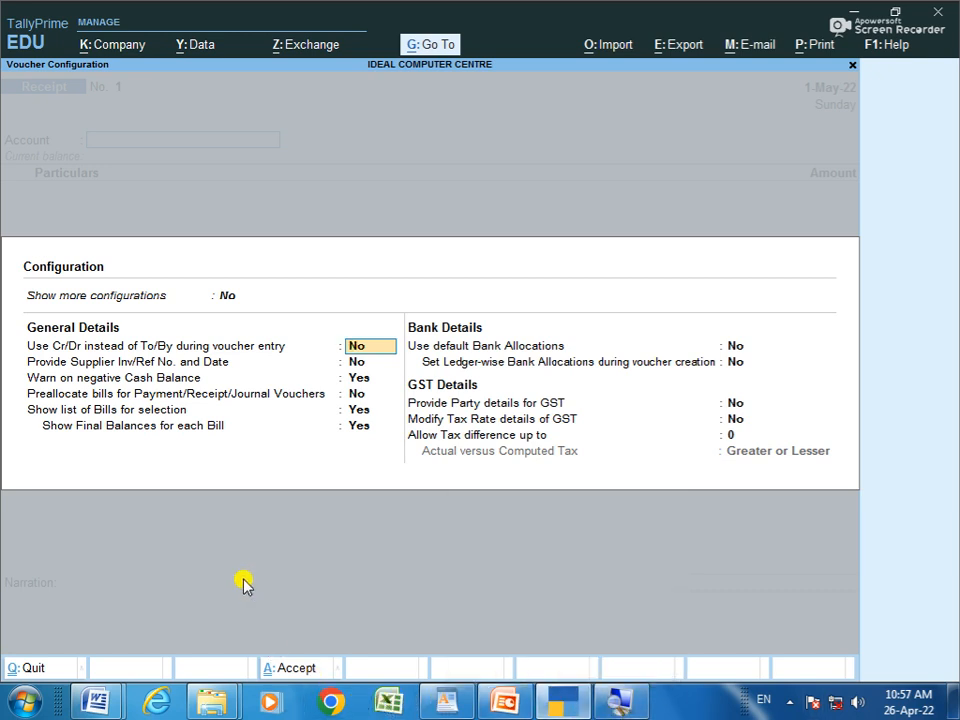
key(Up)
text(y)
key(Return)
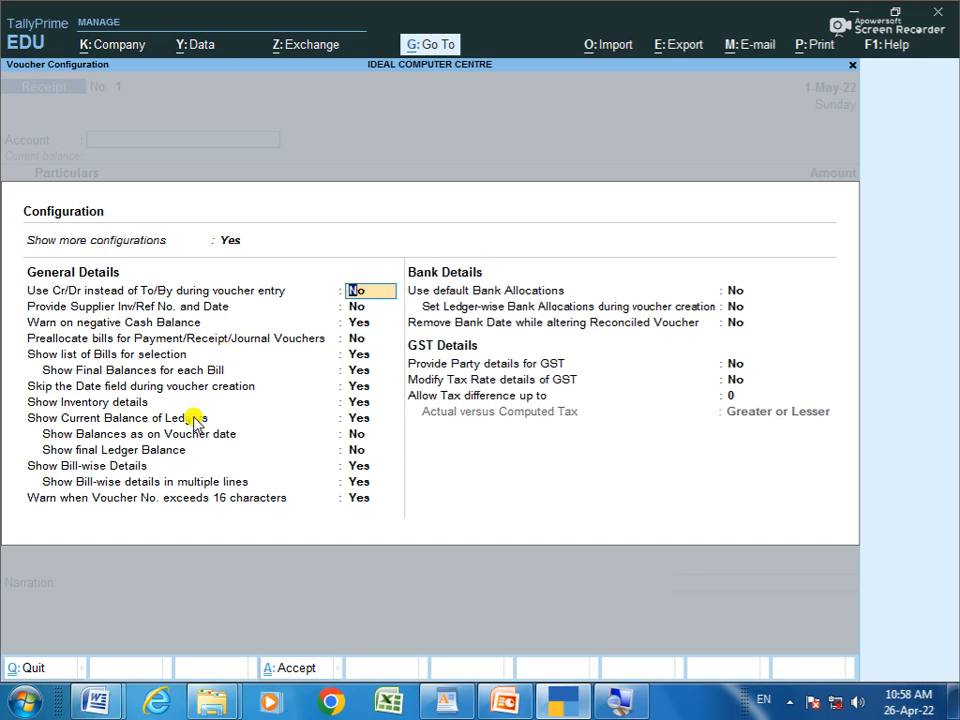
key(Escape)
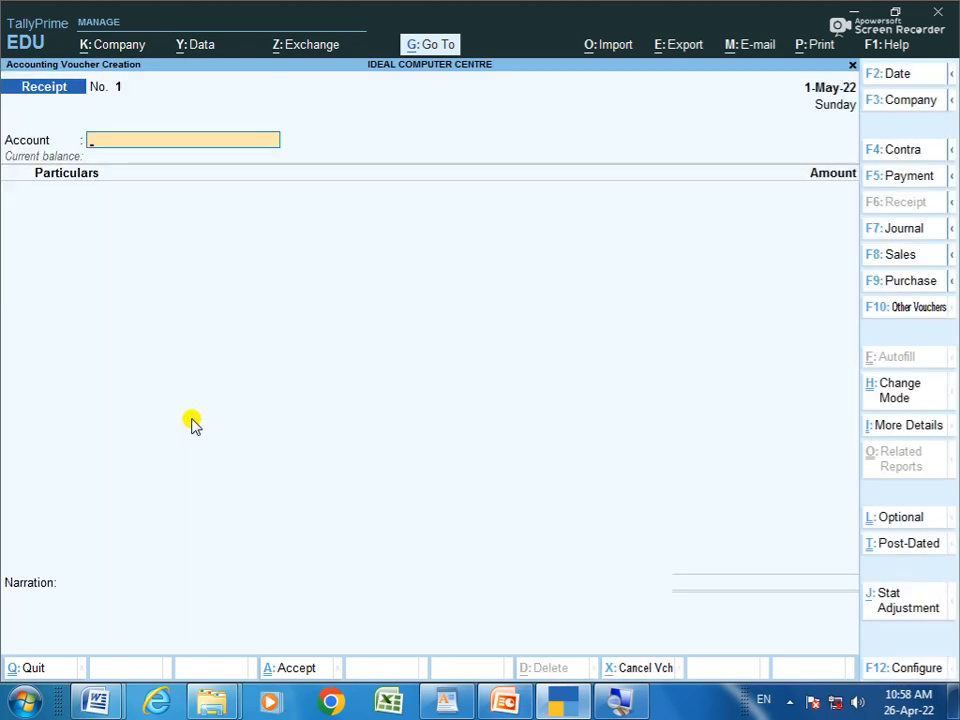
click(915, 394)
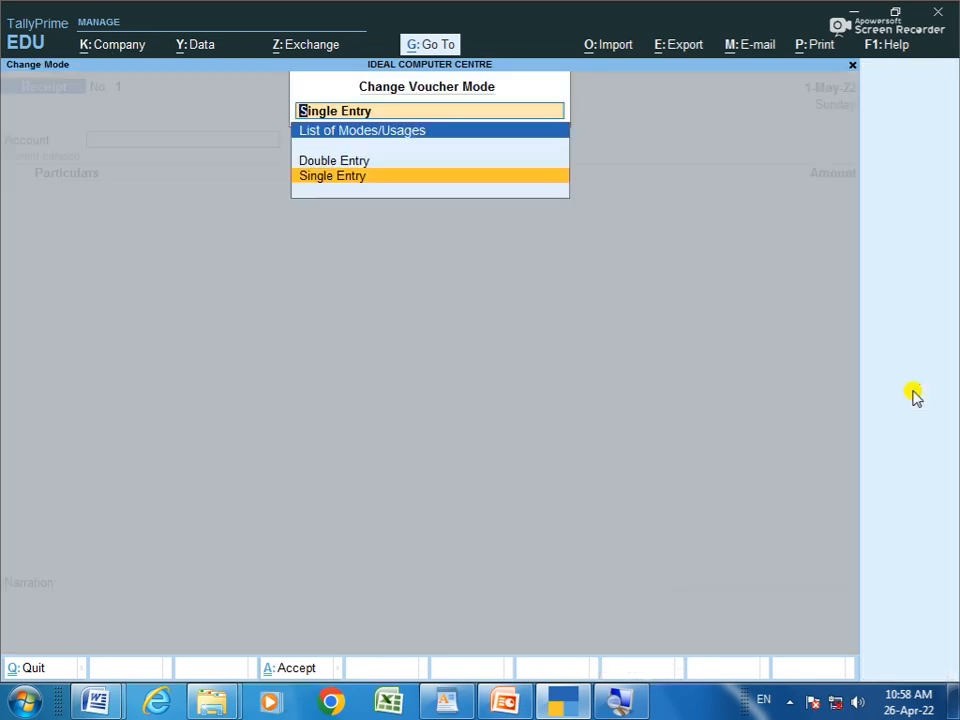
key(Escape)
key(Escape)
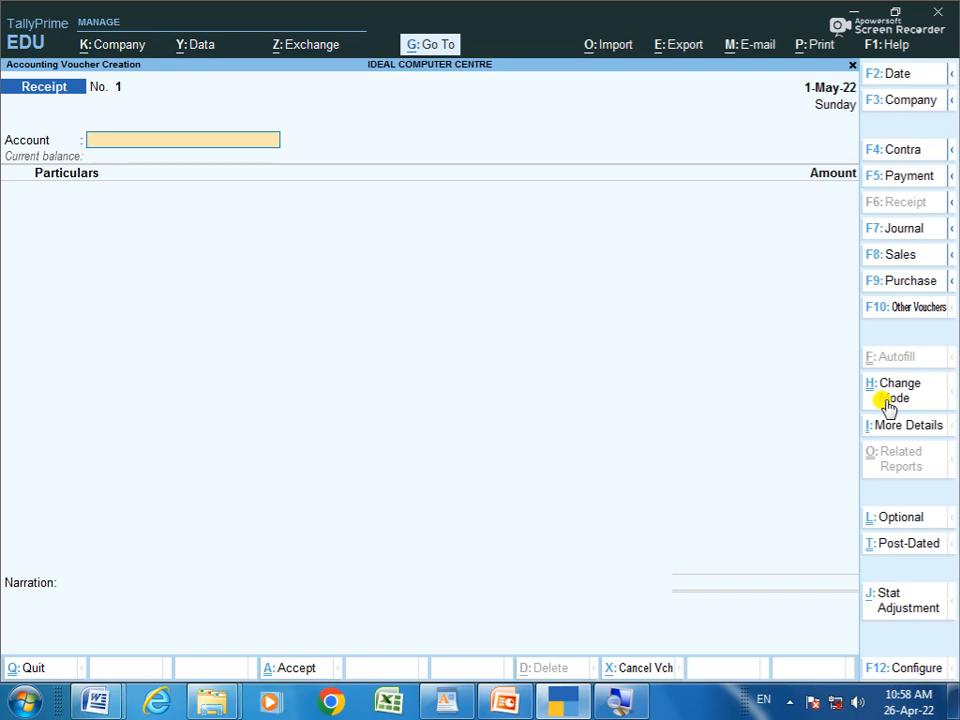
Change the receipt voucher's mode to Double Entry
key(ctrl+h)
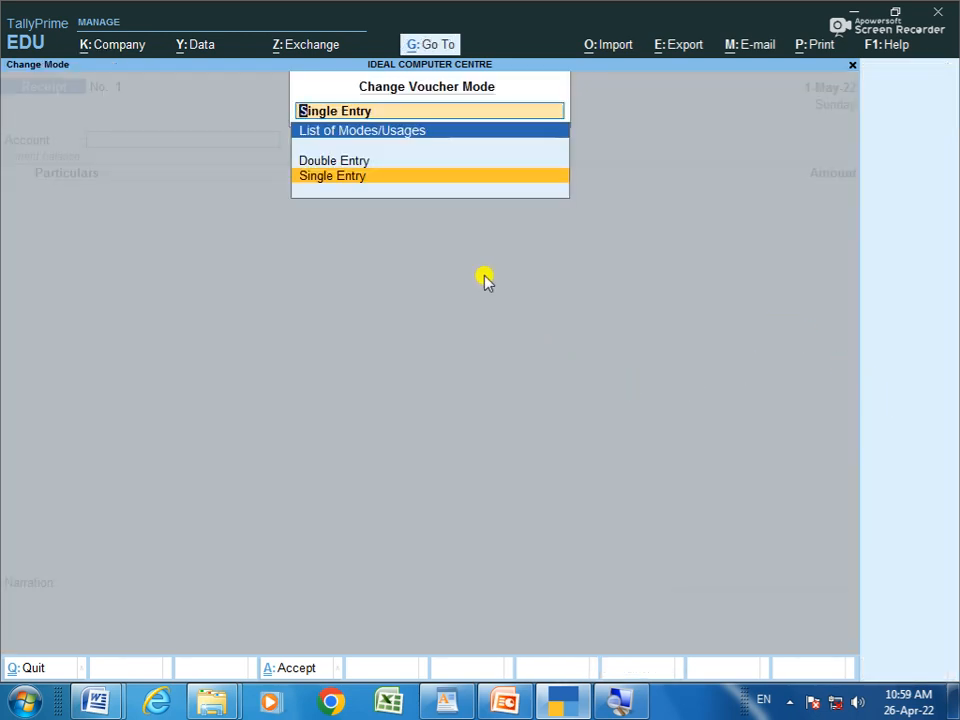
key(Up)
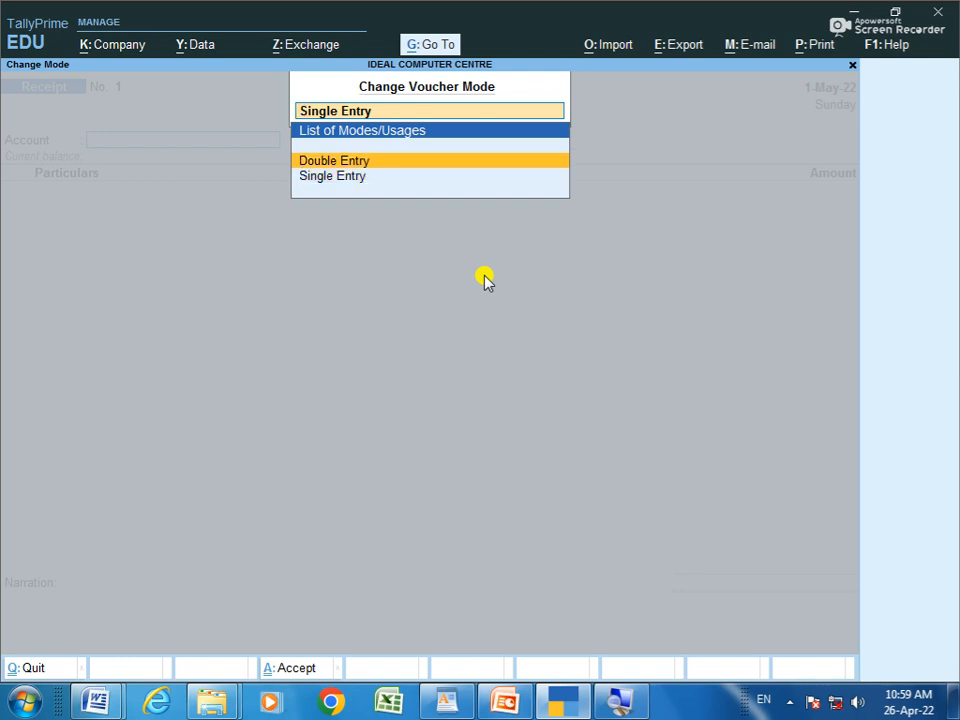
key(Return)
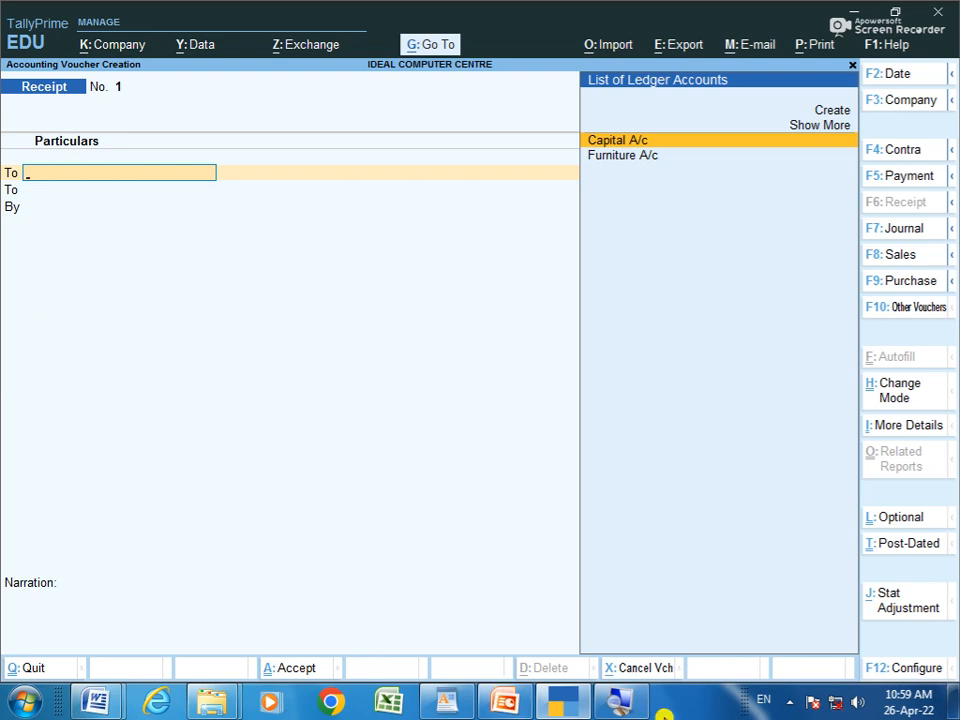
Configure the voucher to use Cr/Dr instead of To/By during entry and accept the configuration
click(900, 668)
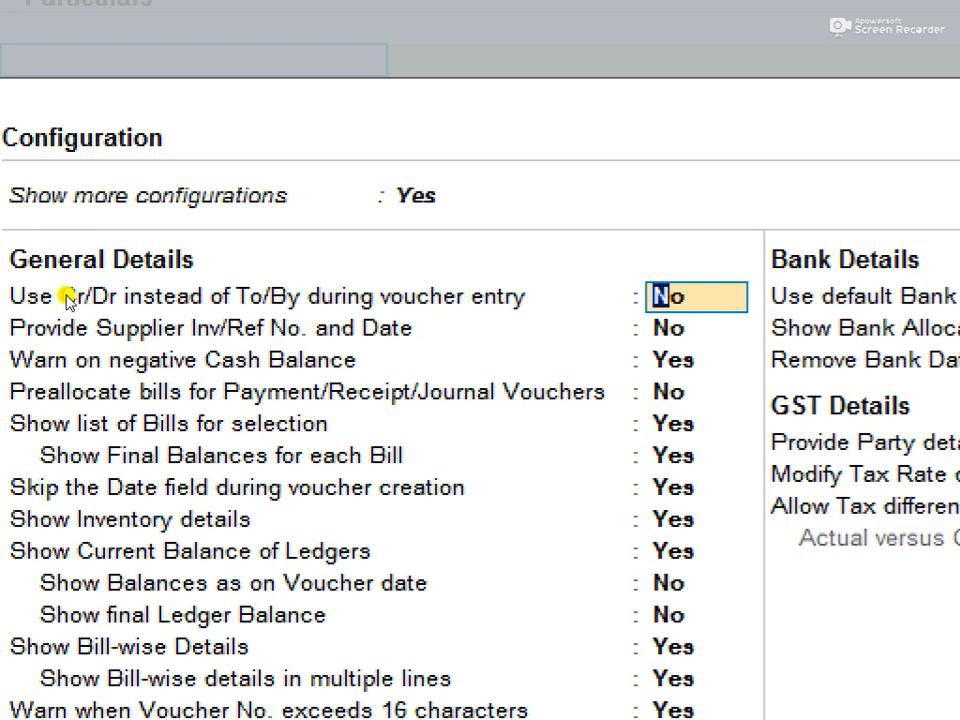
text(y)
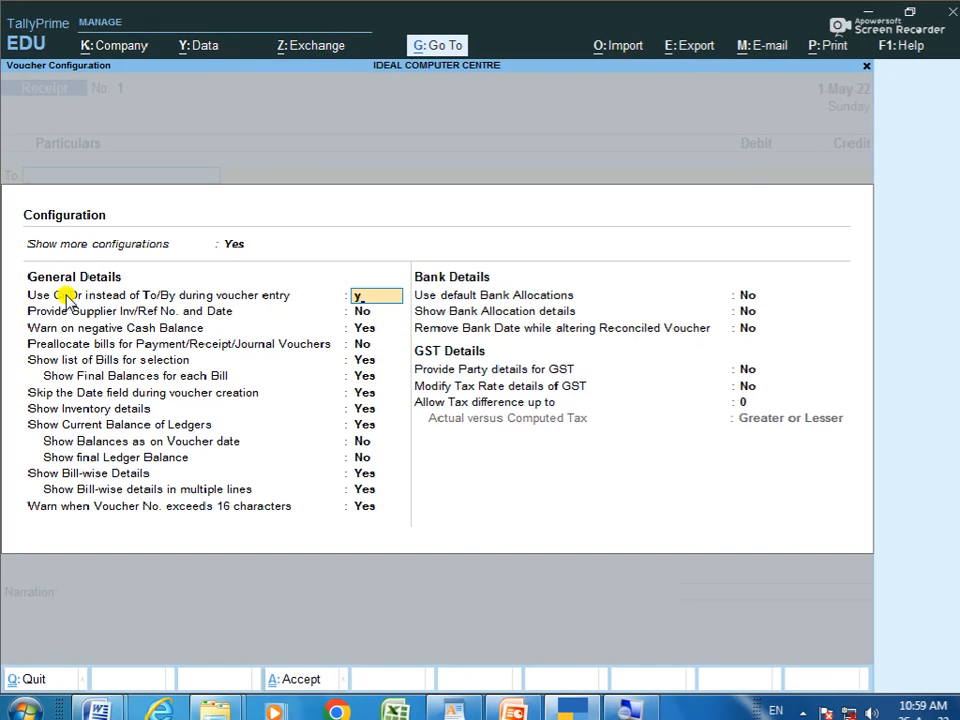
key(ctrl+a)
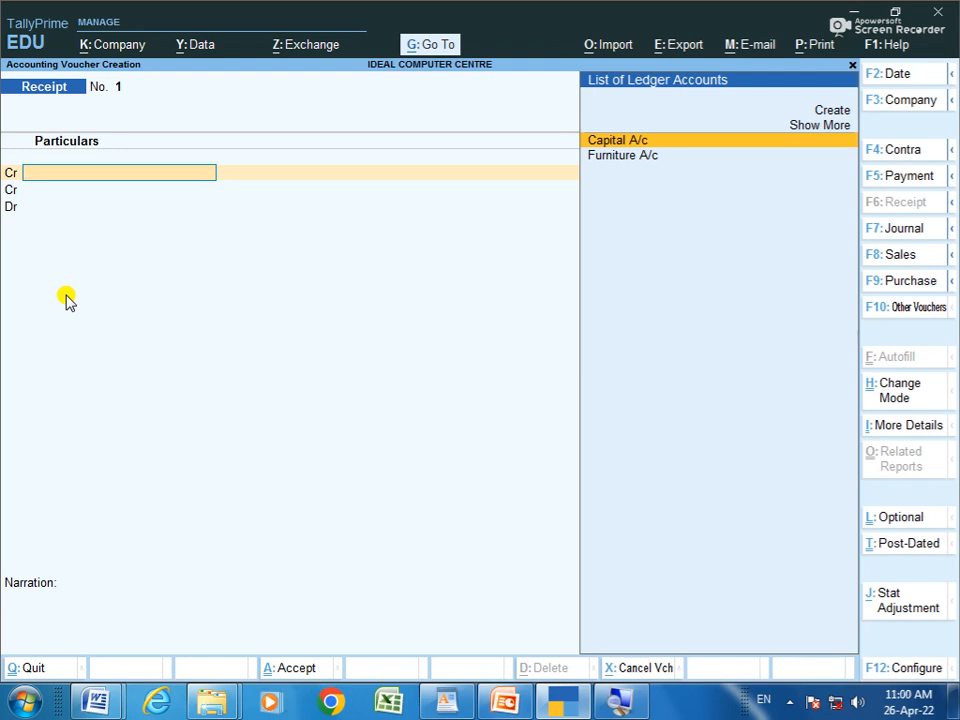
Check the capital transaction on the PowerPoint slide and, back in TallyPrime, credit Capital A/c with 50000 in the receipt voucher
click(505, 700)
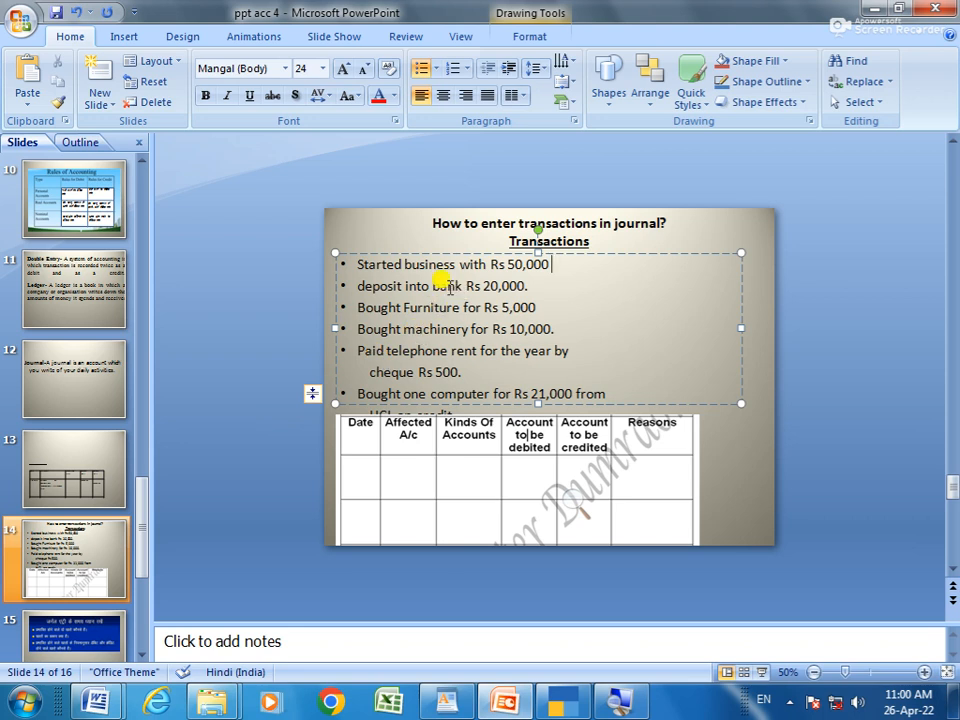
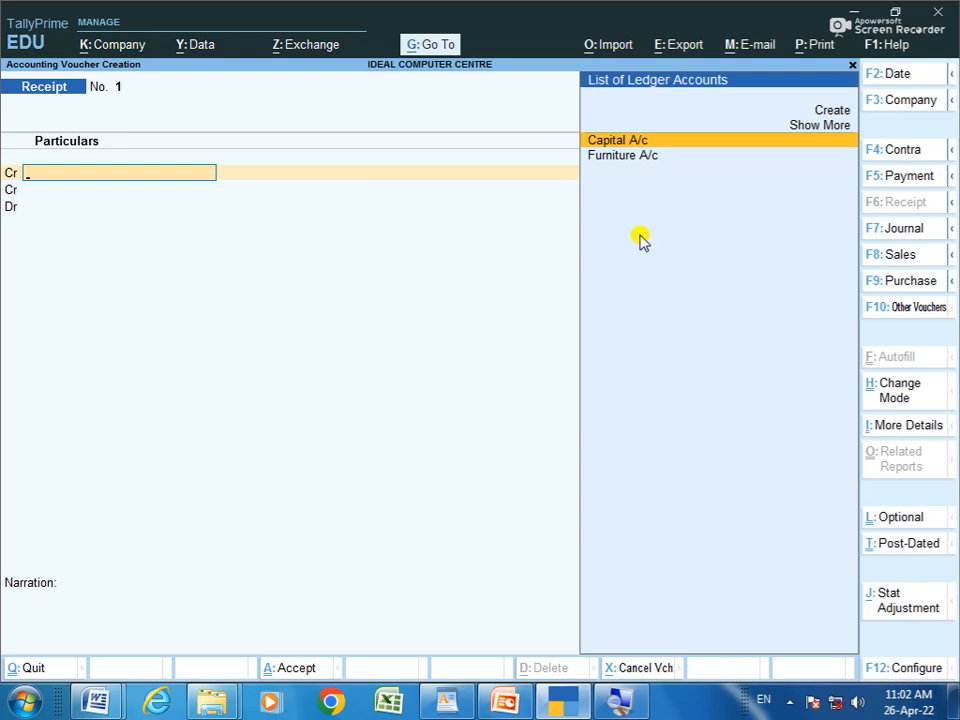
key(Down)
key(Up)
key(Return)
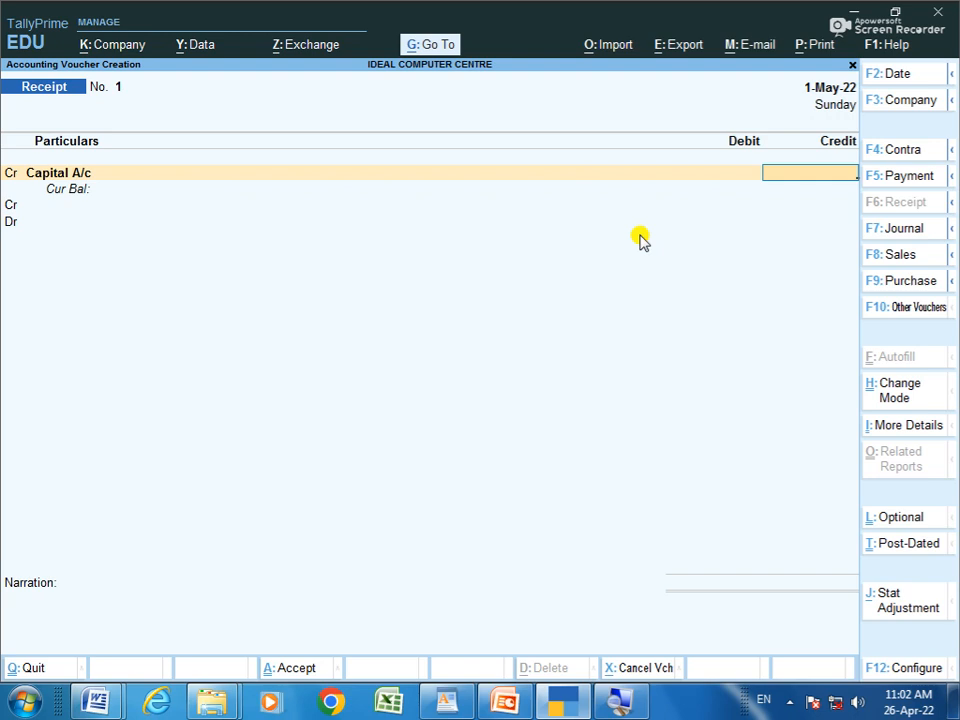
text(50000)
key(Return)
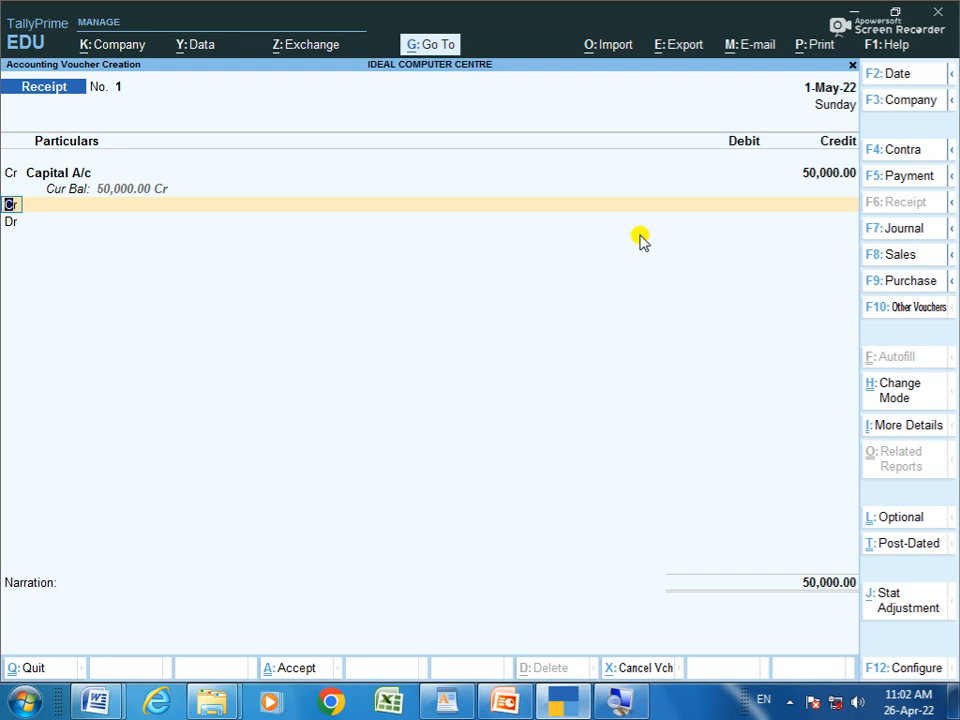
Make the second voucher line a Dr entry and debit the Cash ledger with 50000
text(d)
key(Return)
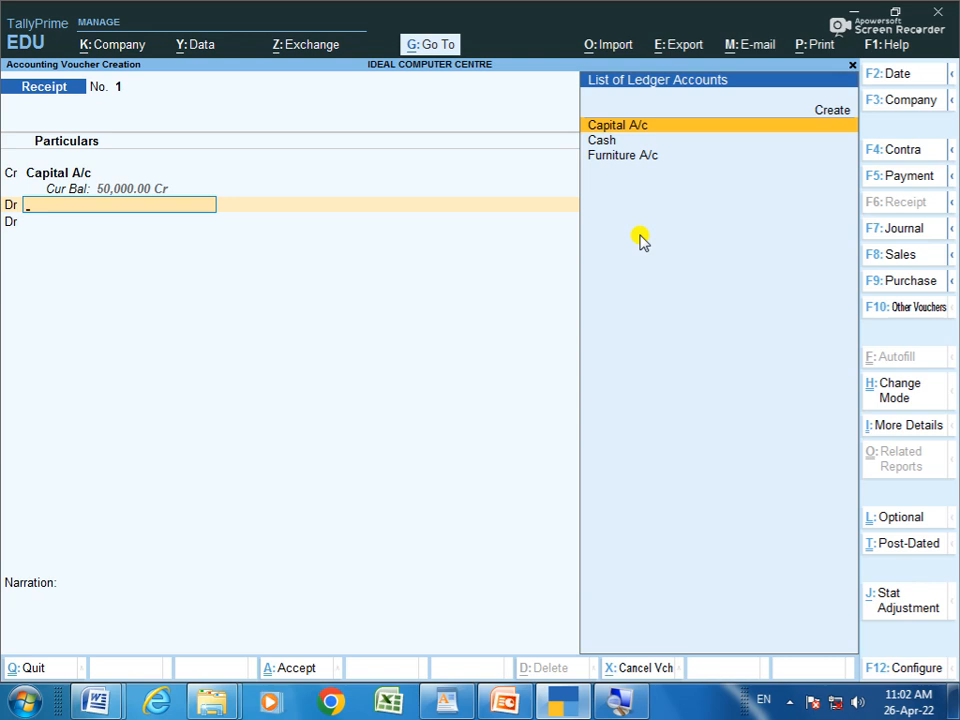
key(Down)
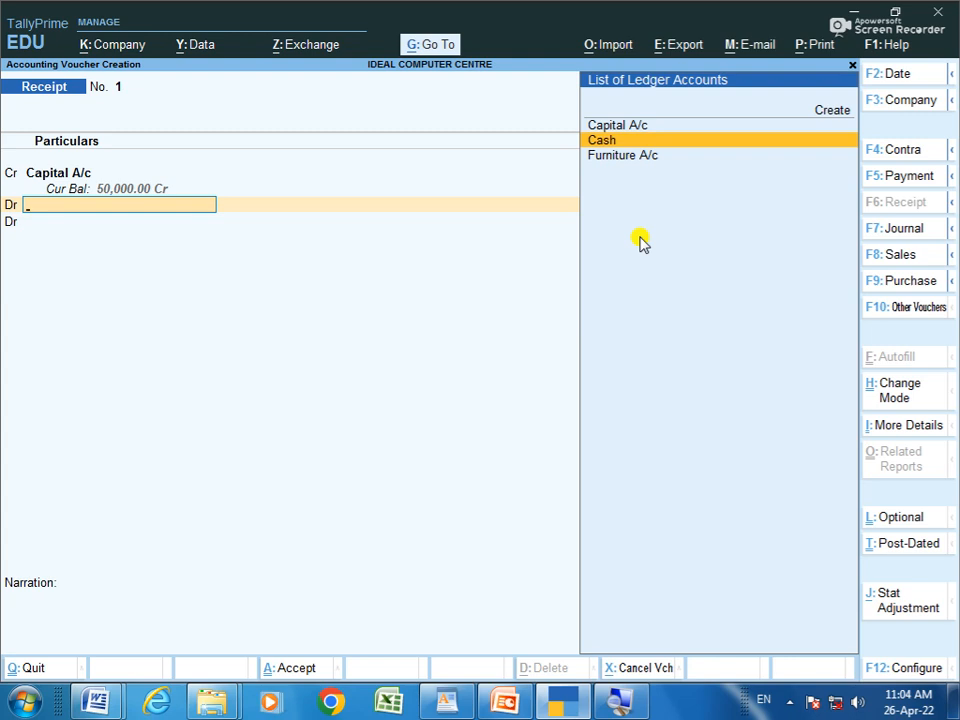
key(Return)
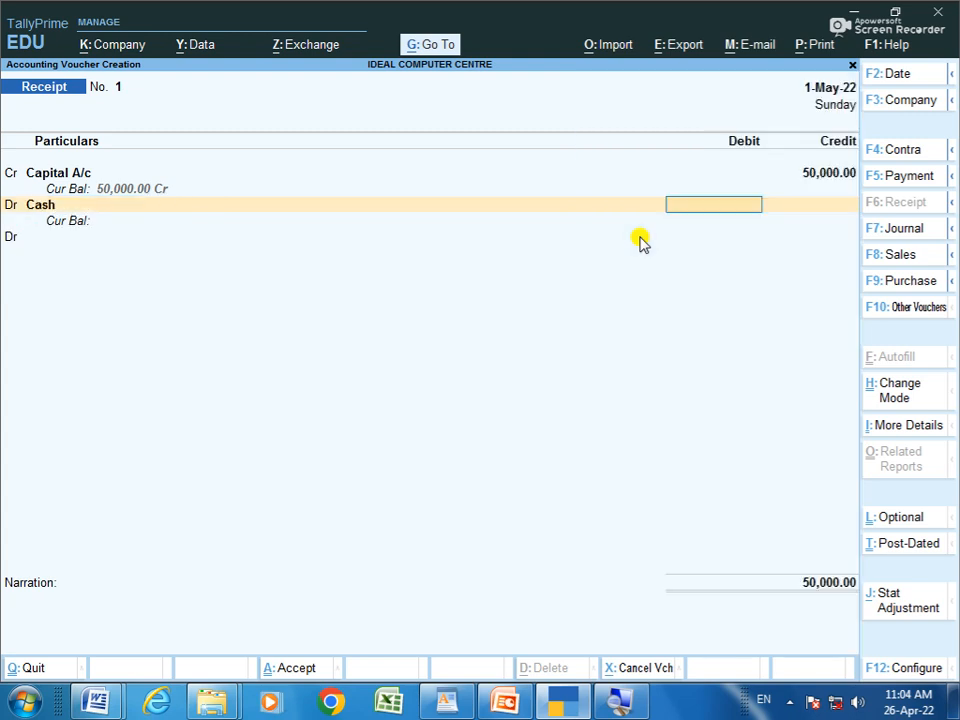
text(50000)
key(Return)
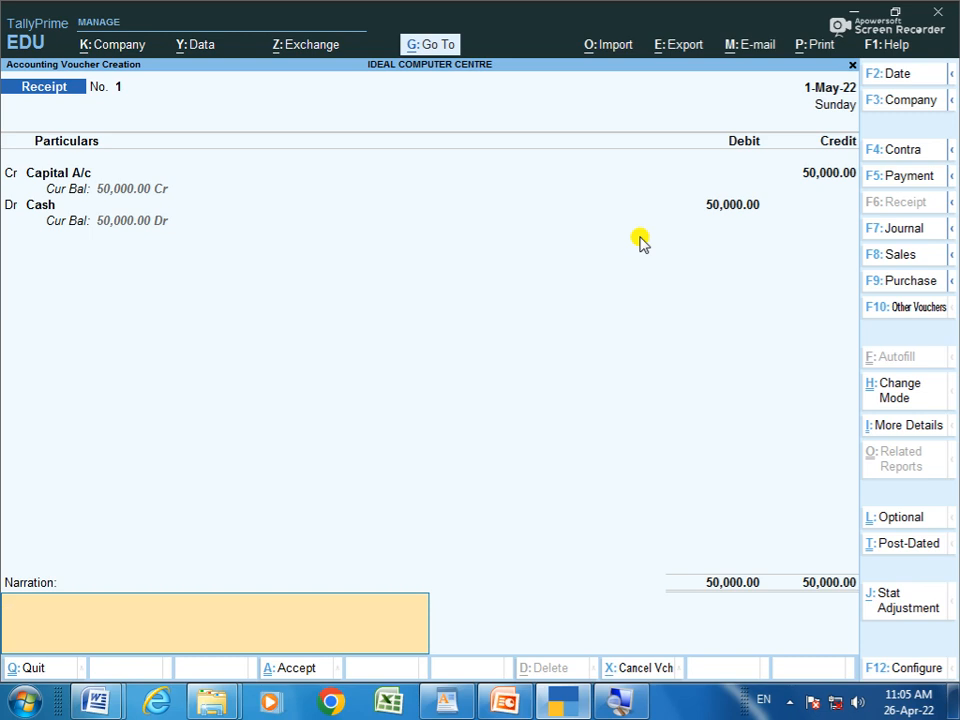
Enter the narration "started business with rs 50000" and accept the receipt voucher
text(started business wit)
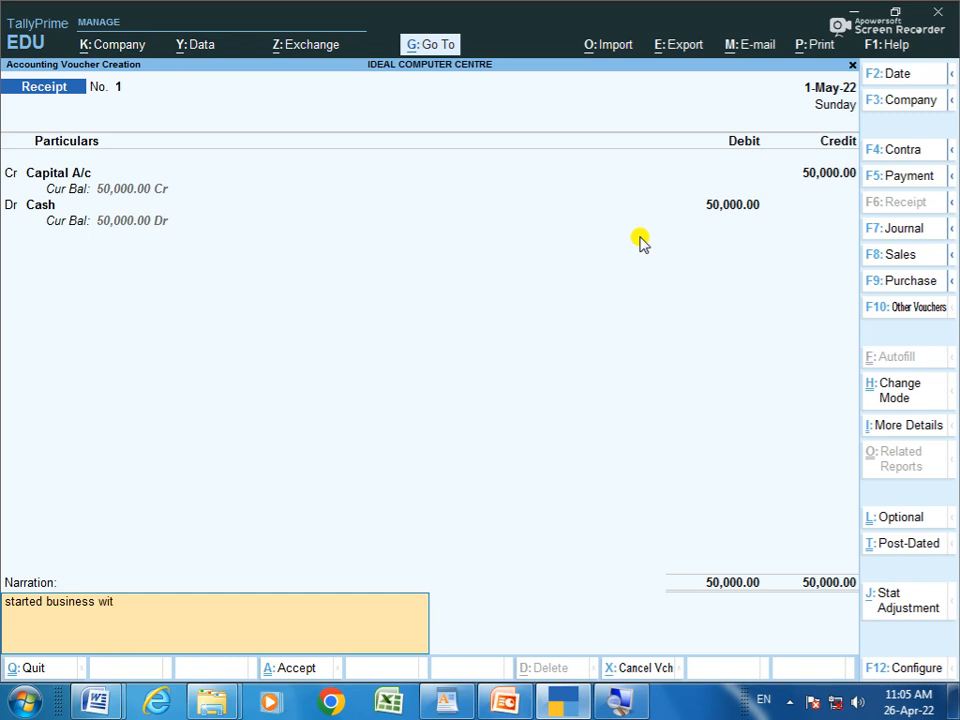
text(h rs 50000)
key(Return)
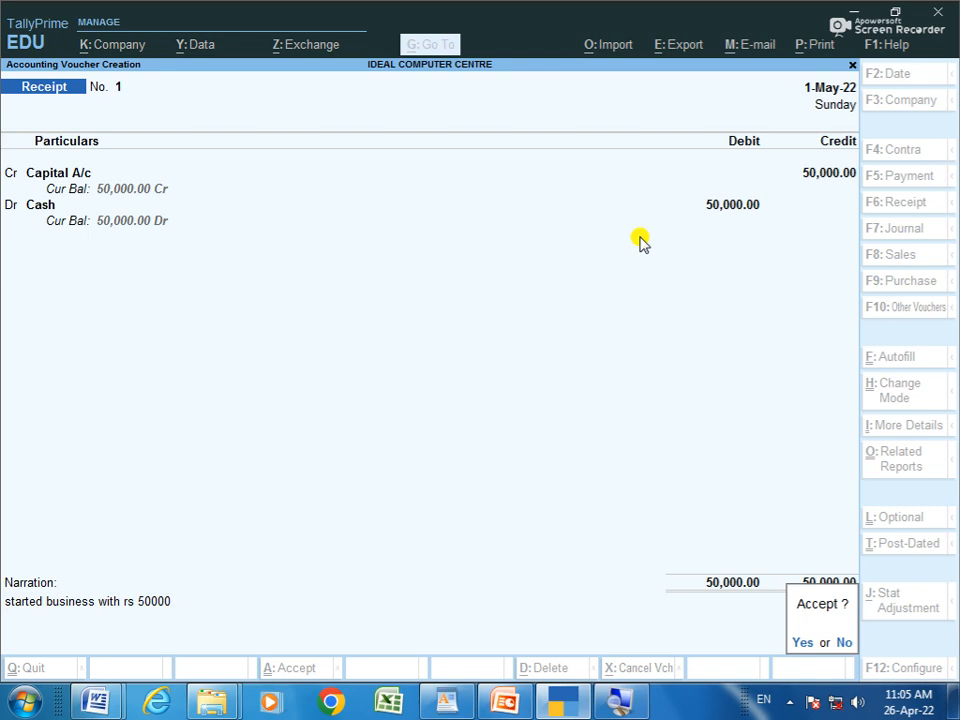
key(Return)
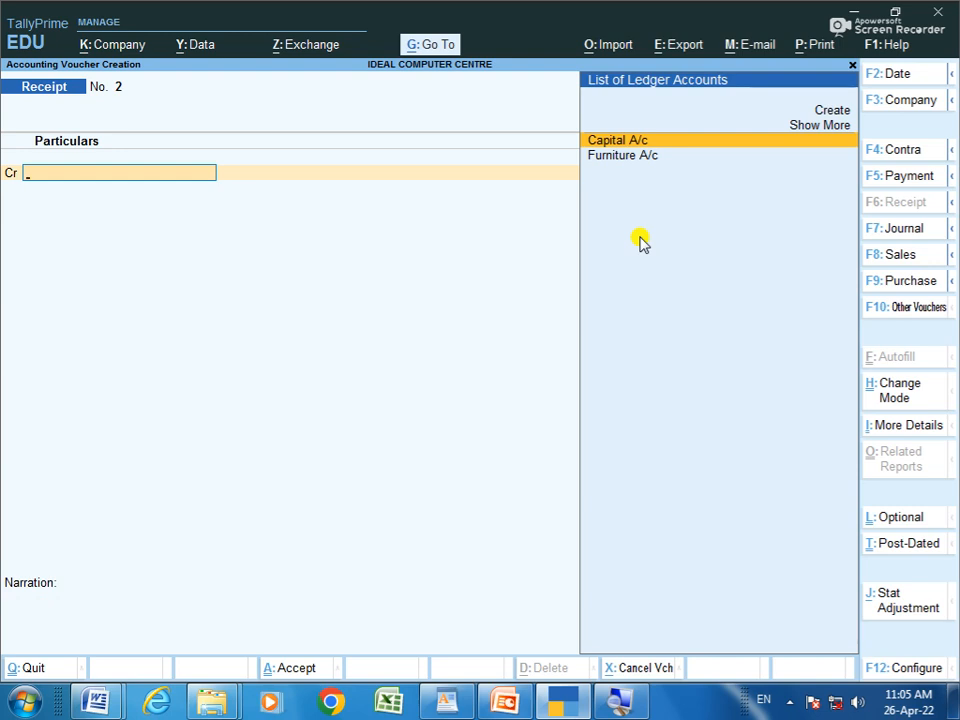
Quit voucher creation, view the saved receipt voucher from the Day Book and return to the Gateway of Tally
key(Escape)
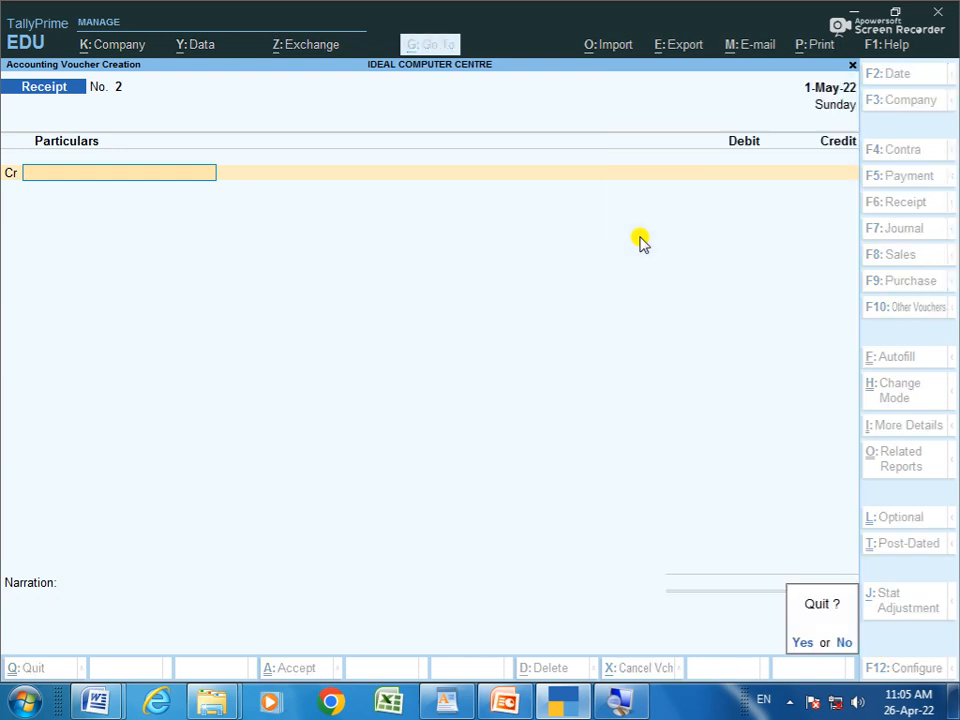
key(Return)
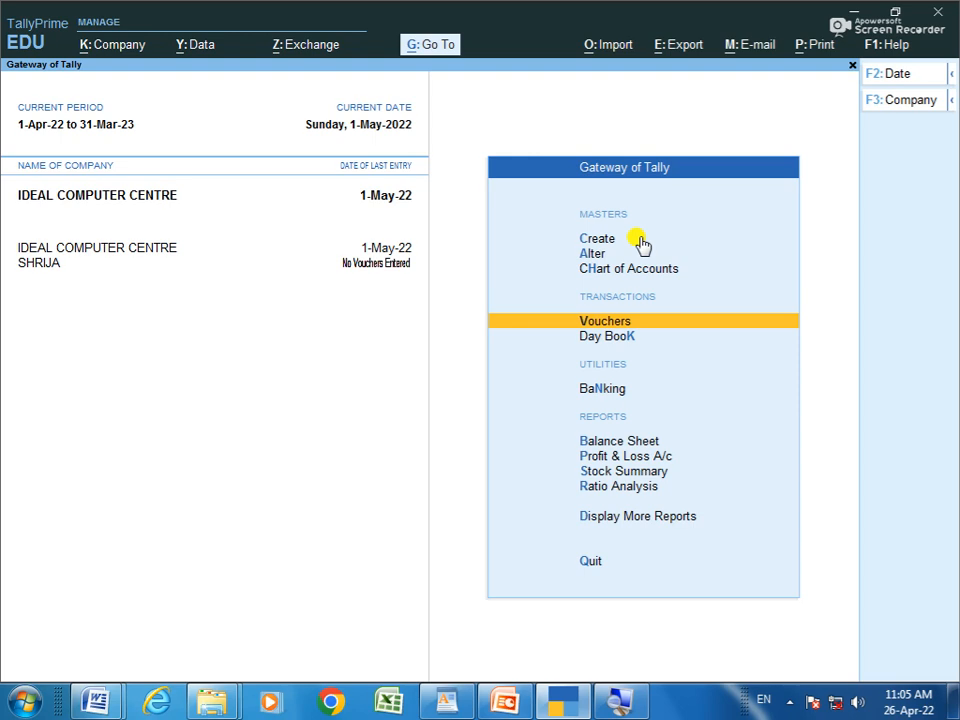
key(Down)
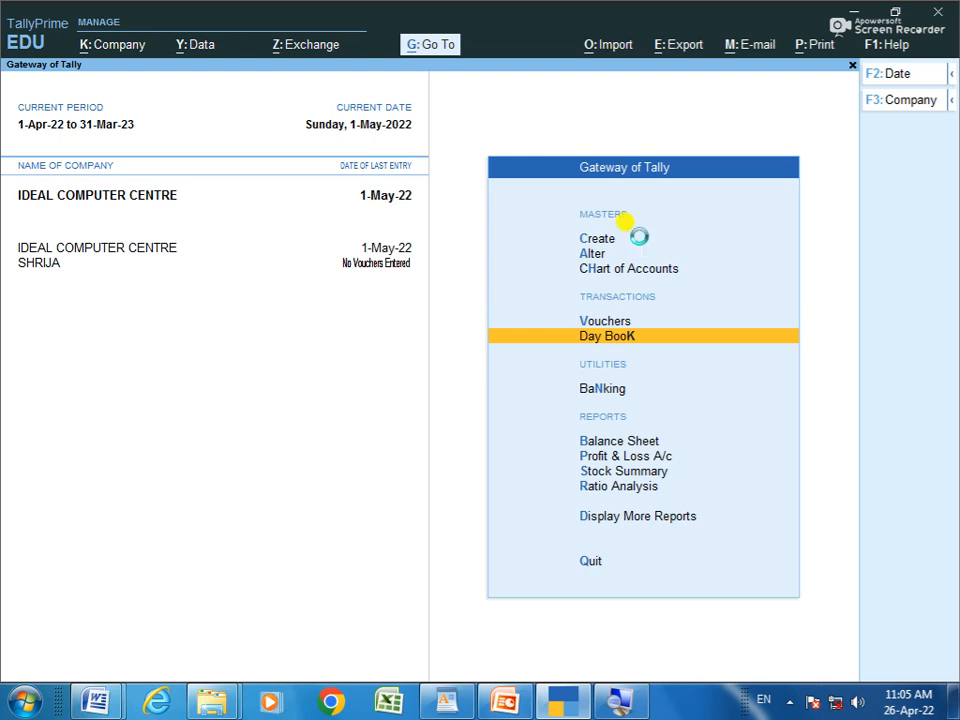
key(Return)
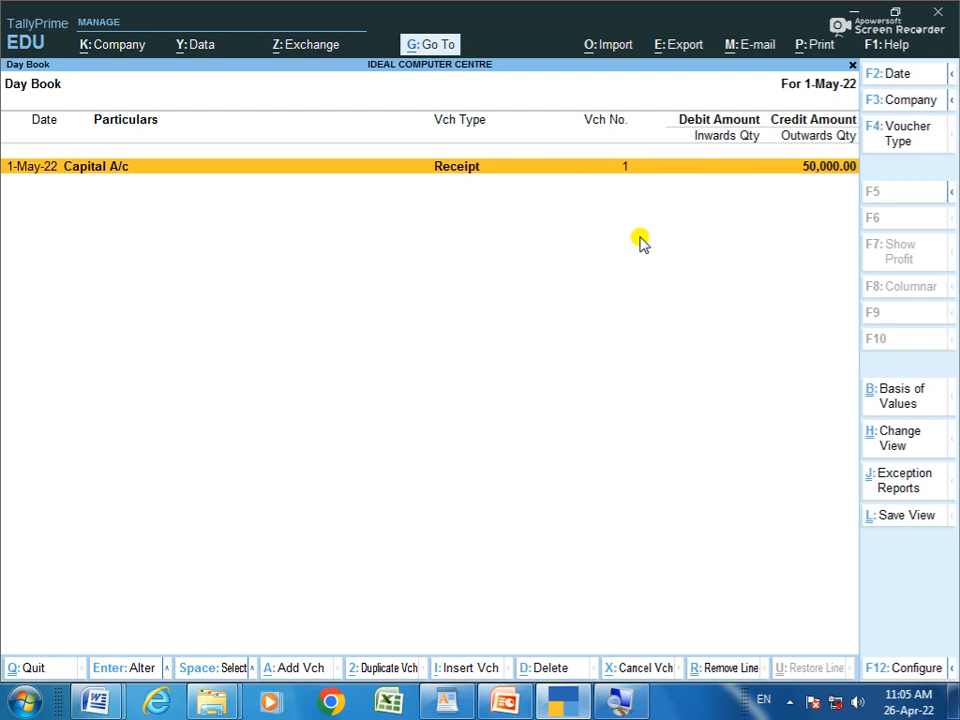
key(Return)
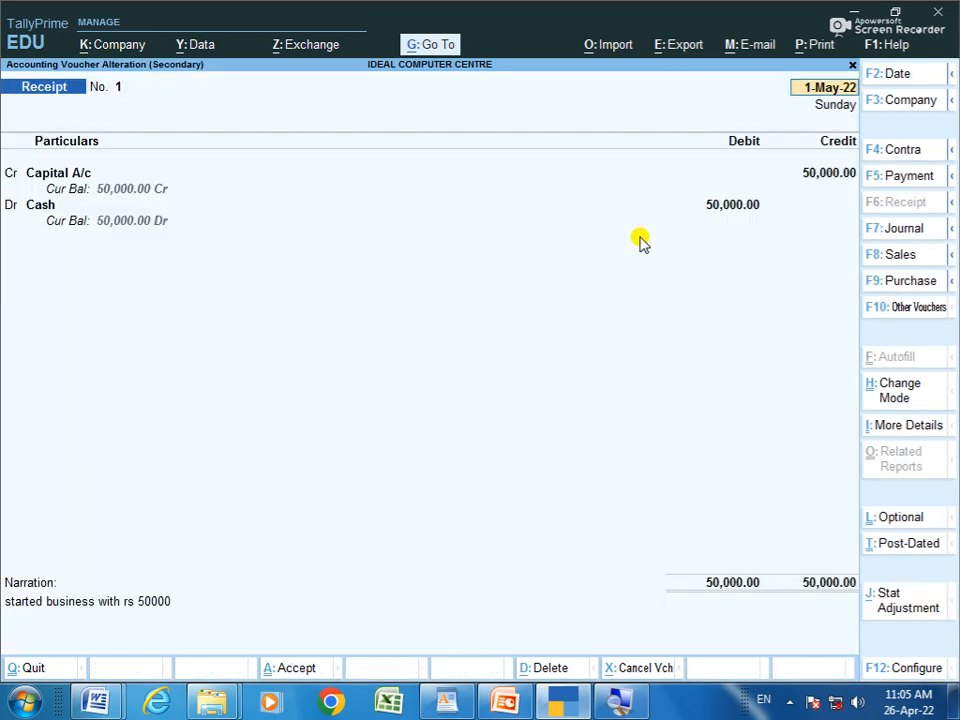
key(BackSpace)
key(Escape)
key(Escape)
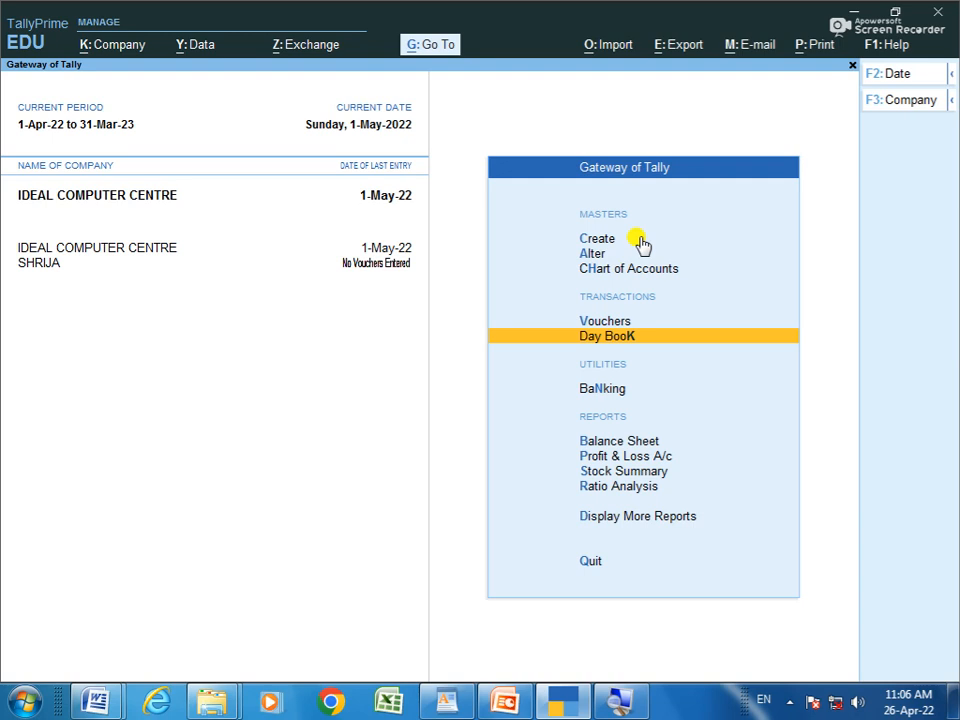
click(792, 702)
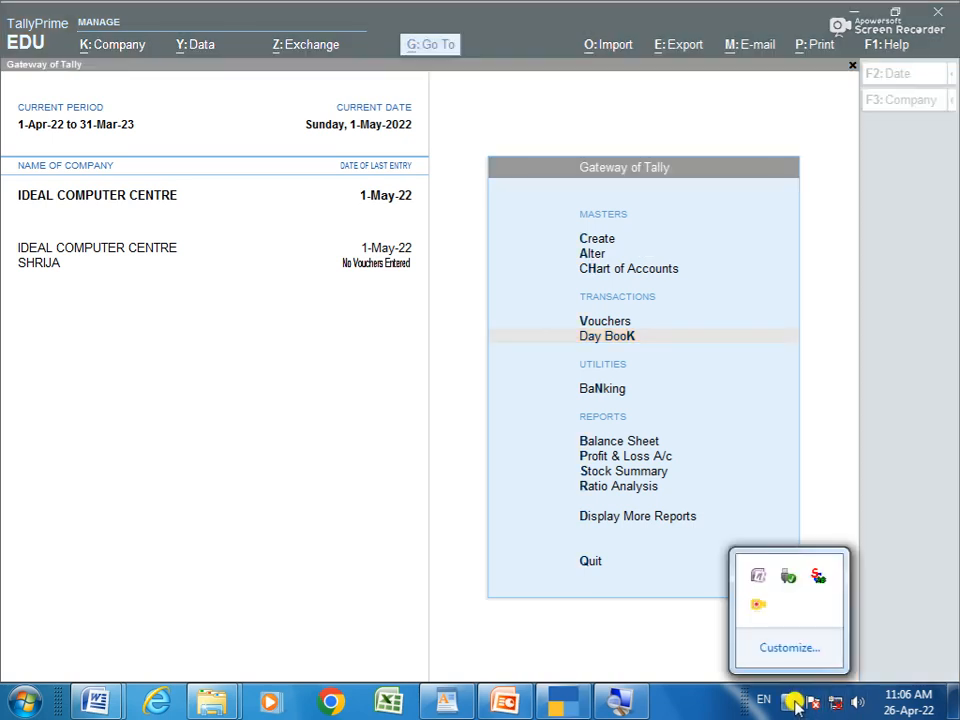
right_click(759, 606)
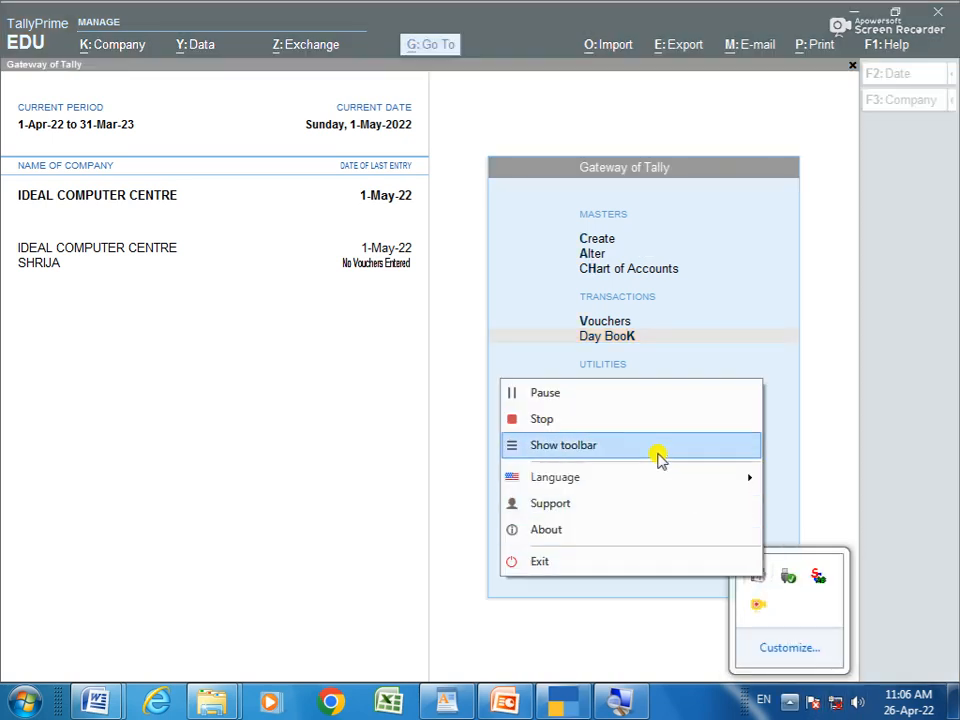
click(614, 400)
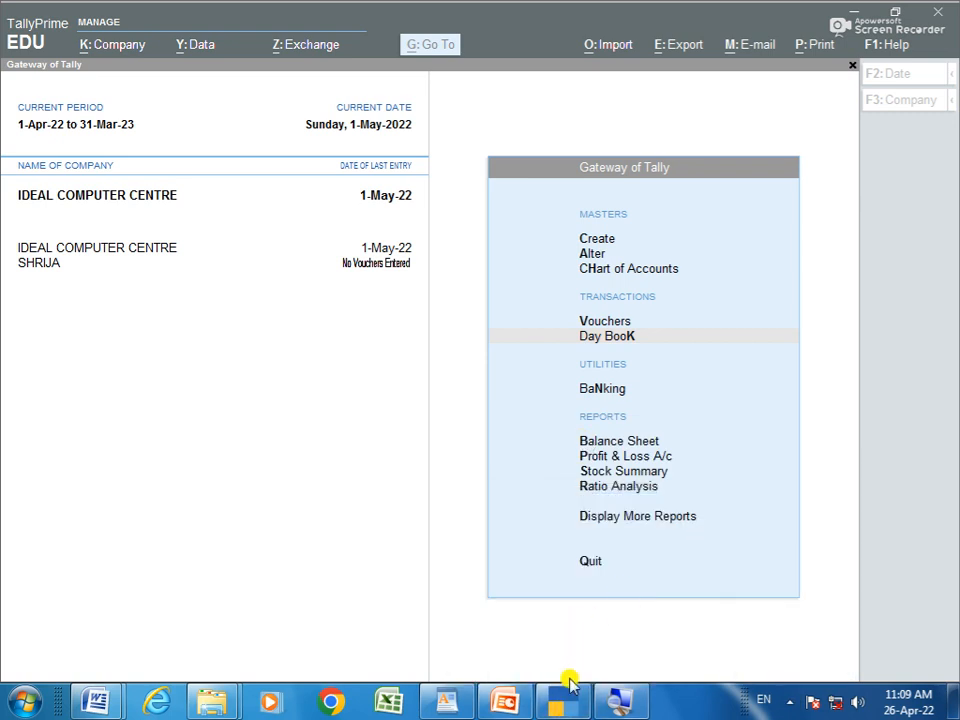
mouse_move(566, 705)
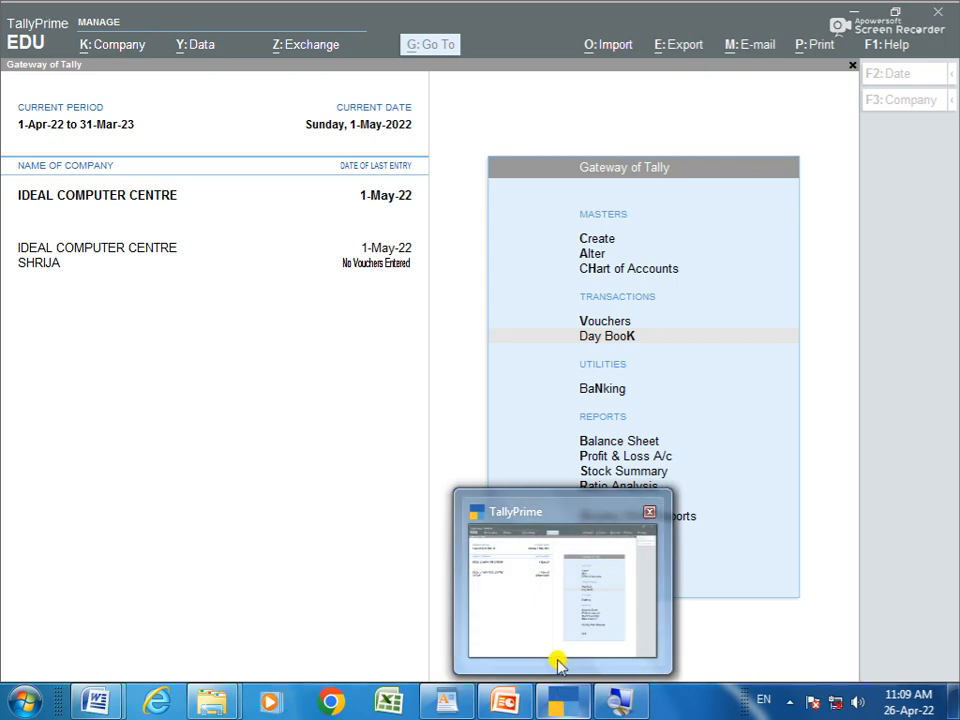
click(634, 369)
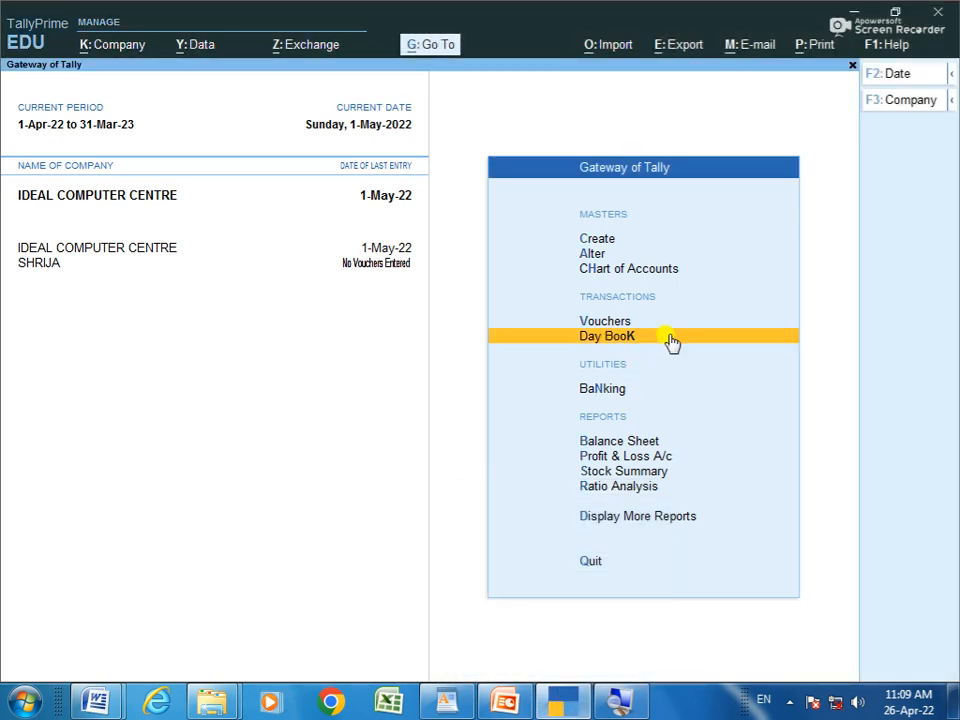
Reopen the Capital A/c receipt from the Day Book, accept it again and go back to the Gateway of Tally
click(670, 341)
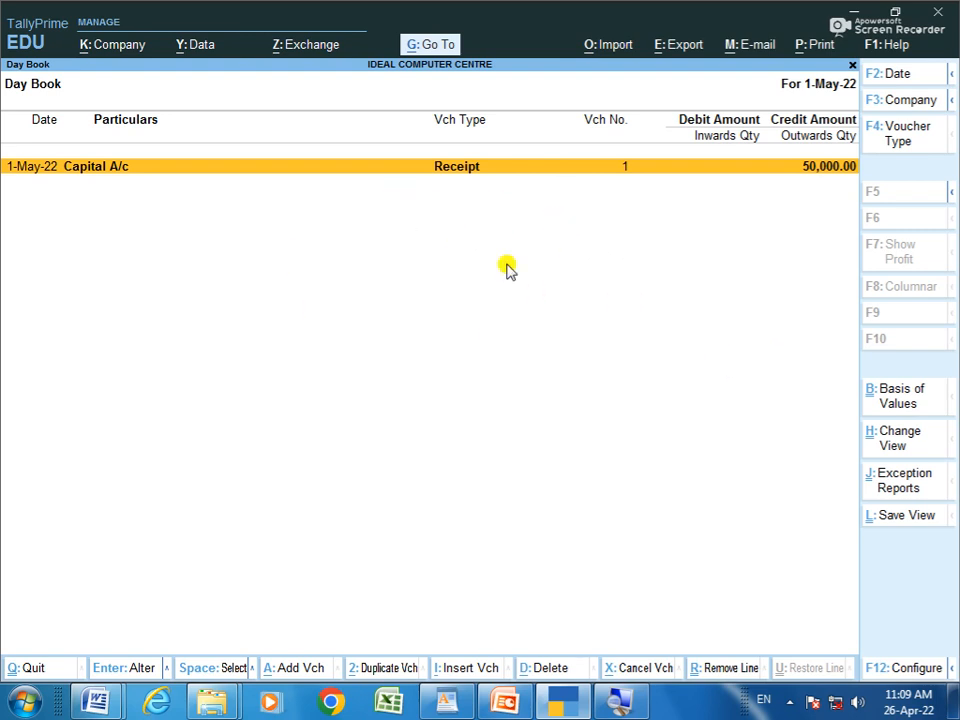
key(Return)
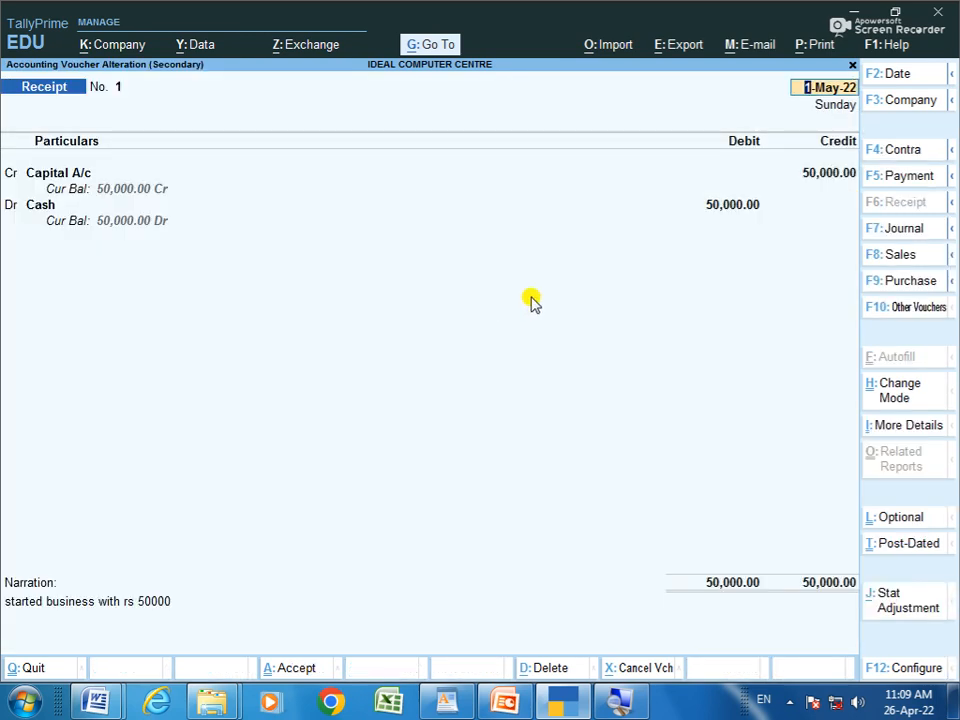
key(BackSpace)
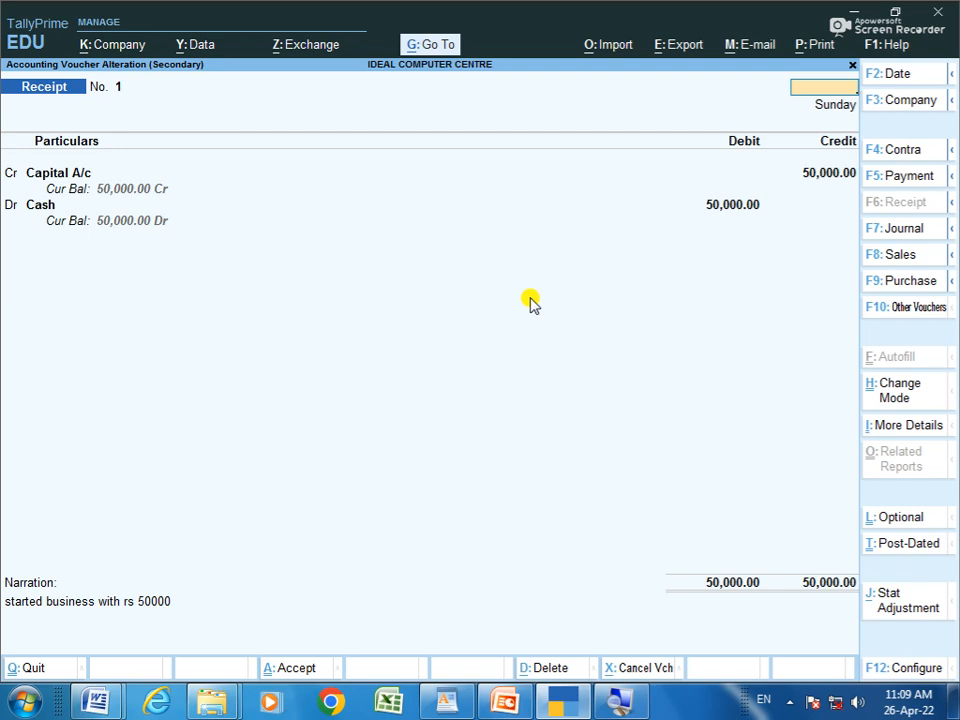
key(ctrl+a)
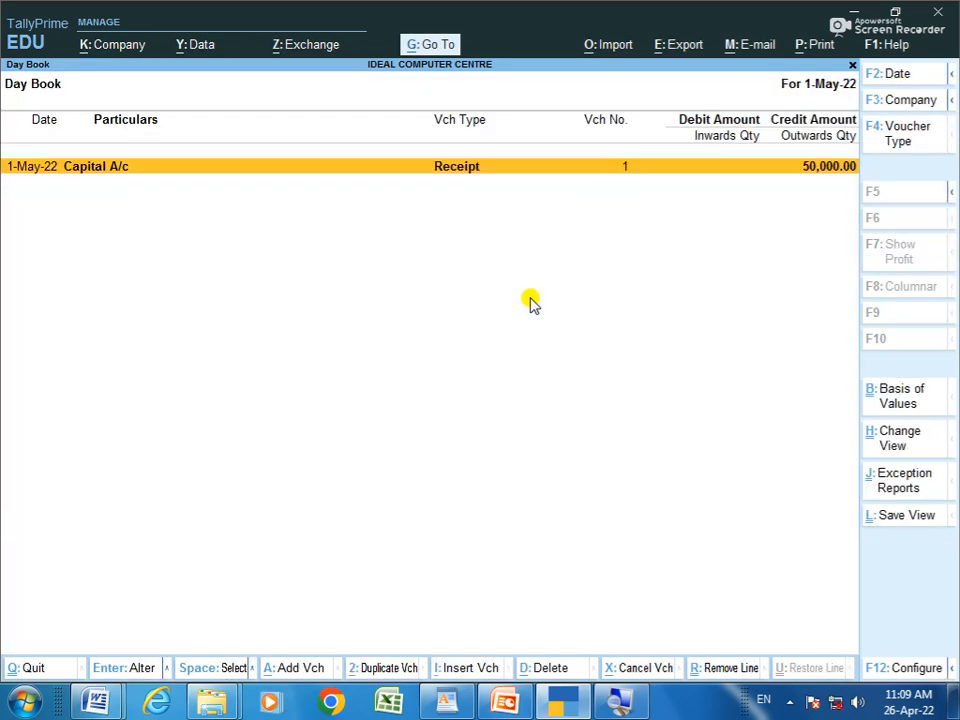
key(Escape)
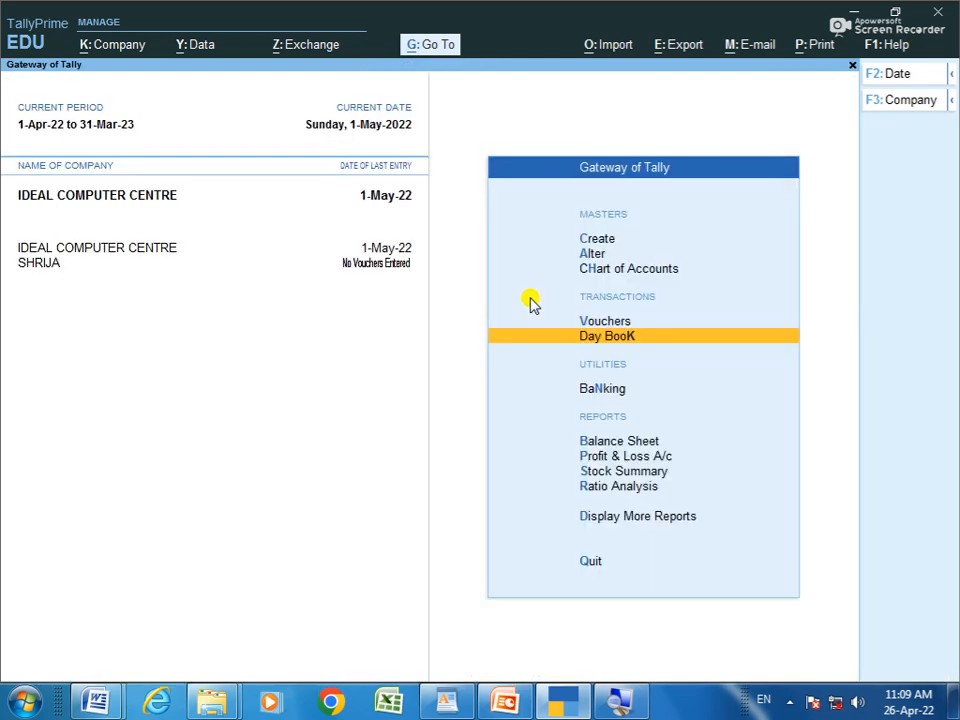
key(Up)
key(Down)
Switch to the PowerPoint presentation and append "--- bank" to the bank deposit transaction on slide 14
key(alt+Tab)
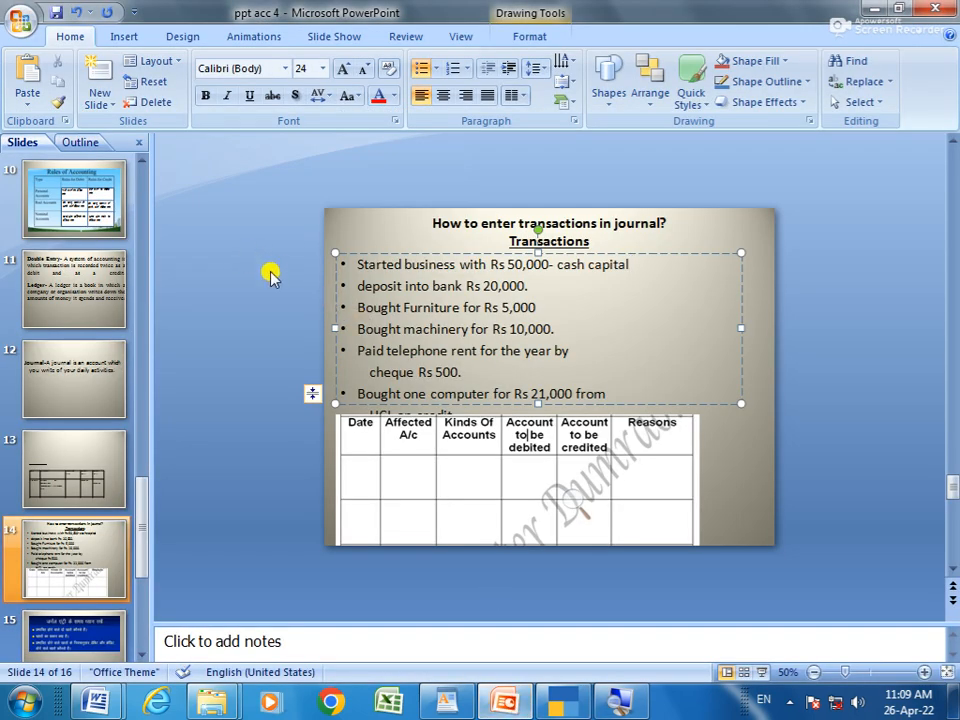
drag(528, 286, 374, 285)
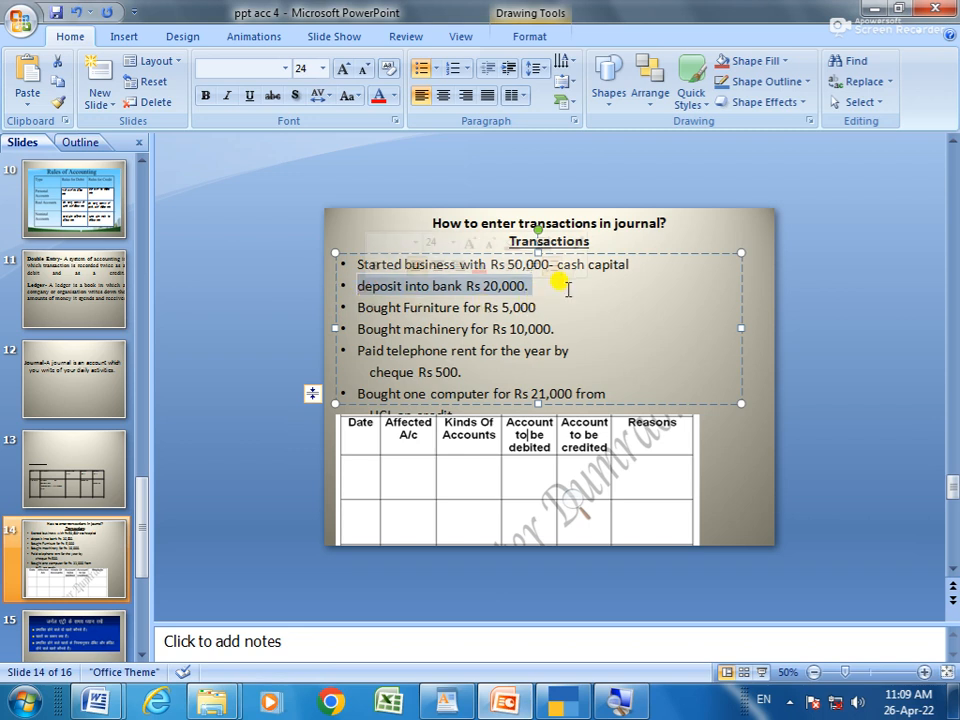
click(555, 284)
text(---)
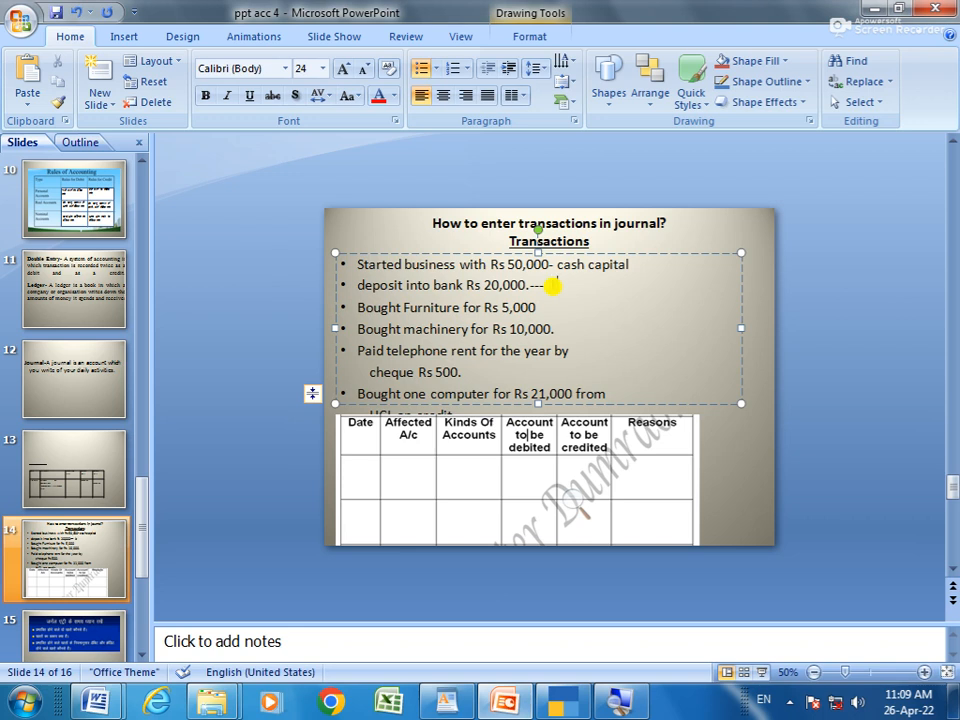
text(am)
key(BackSpace)
key(BackSpace)
text(ank)
Enlarge the transaction list text from the first entry through the computer purchase to font size 32
drag(606, 393, 343, 242)
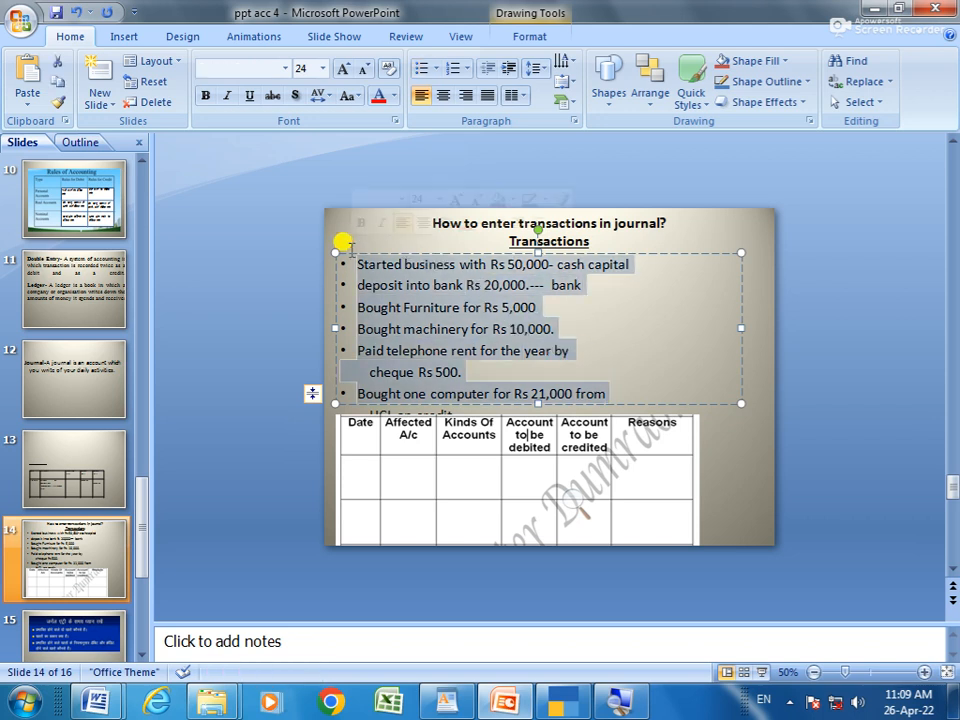
click(342, 69)
click(342, 69)
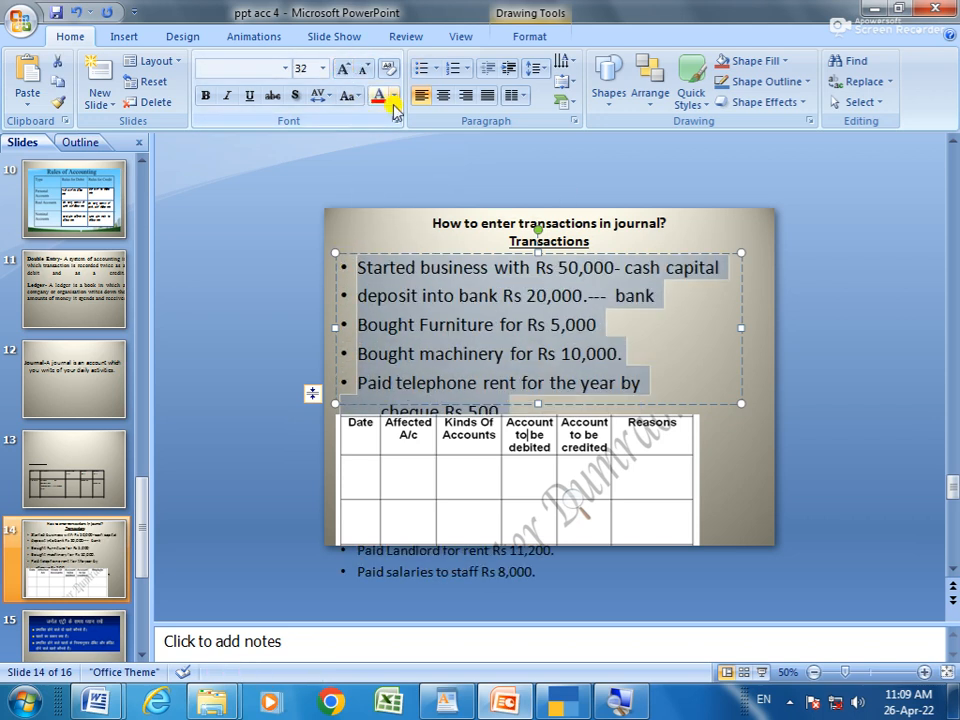
Add ", cash" after "bank" at the end of the deposit transaction line and select the word "bank"
click(656, 298)
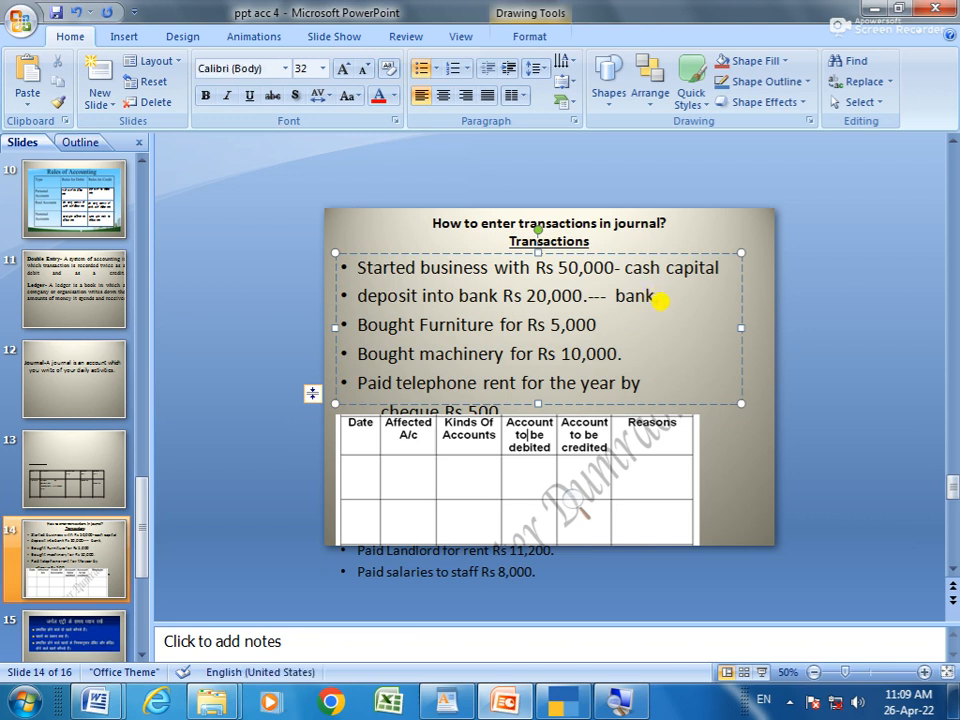
text(cash)
click(657, 300)
text(,)
click(652, 300)
key(BackSpace)
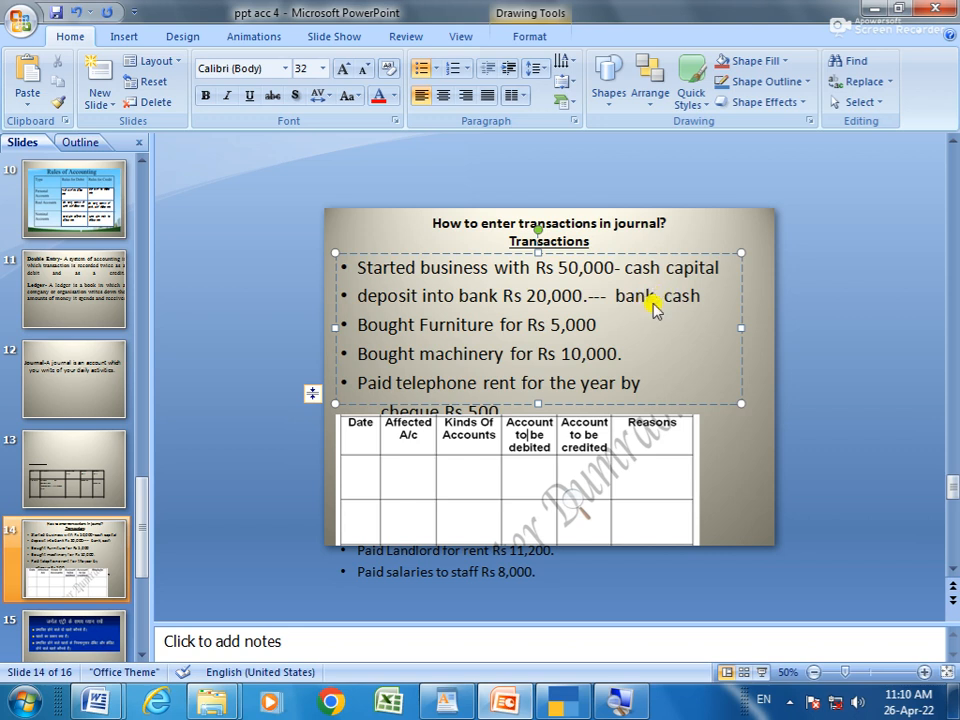
text(,)
double_click(640, 295)
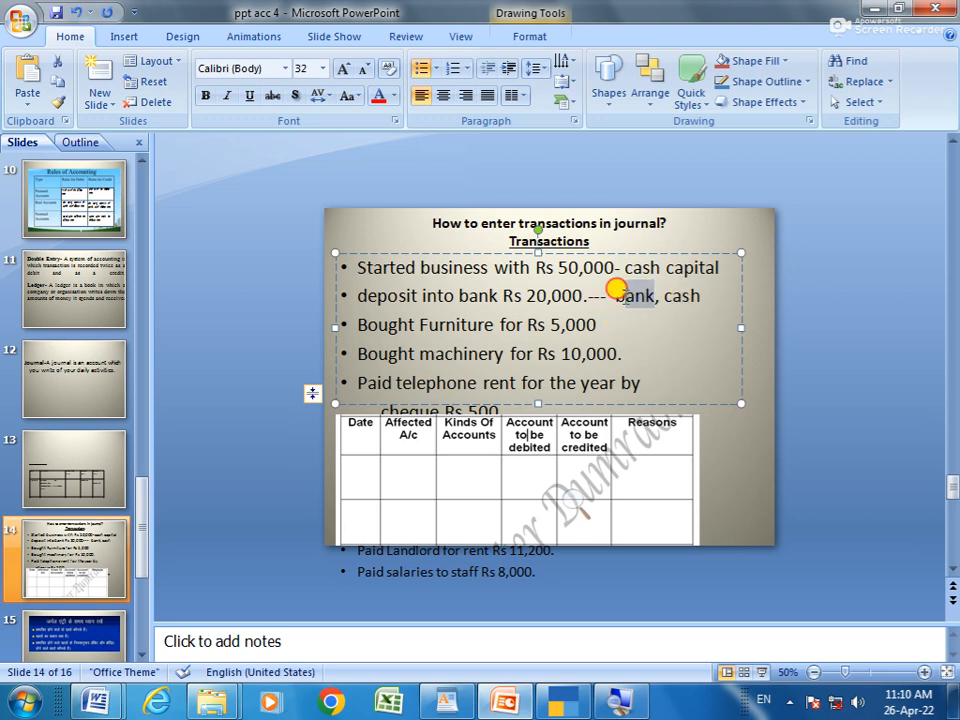
double_click(680, 295)
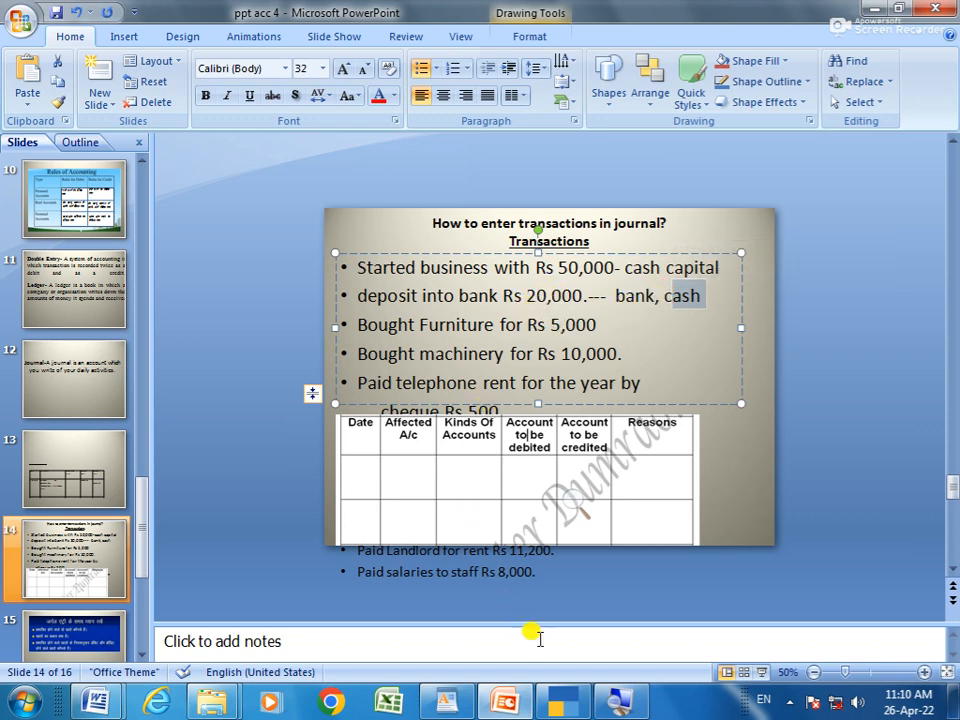
click(565, 703)
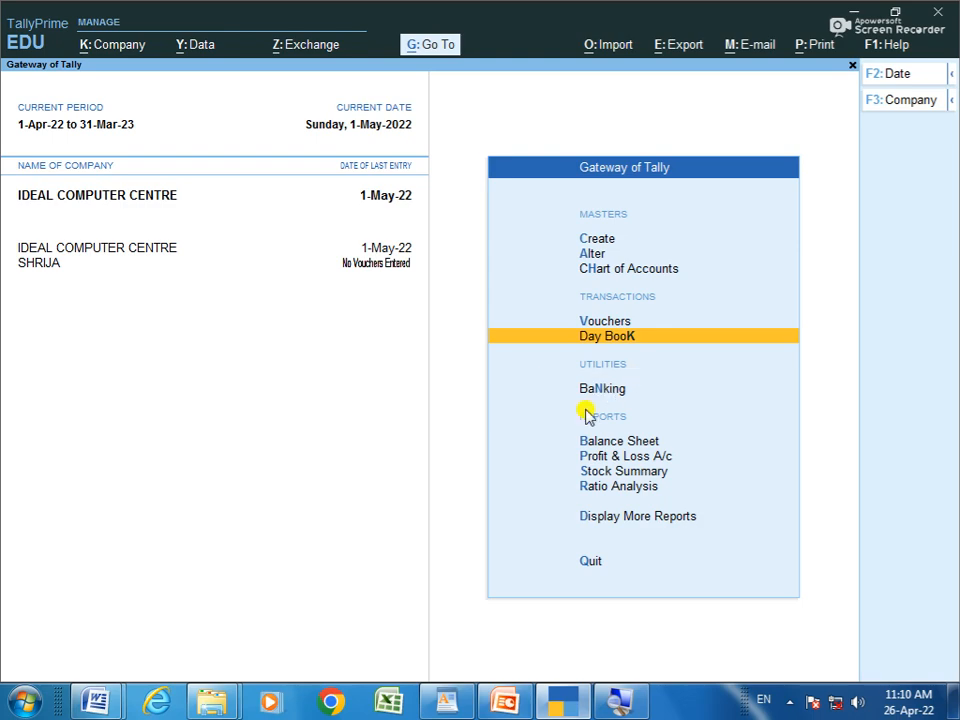
click(505, 704)
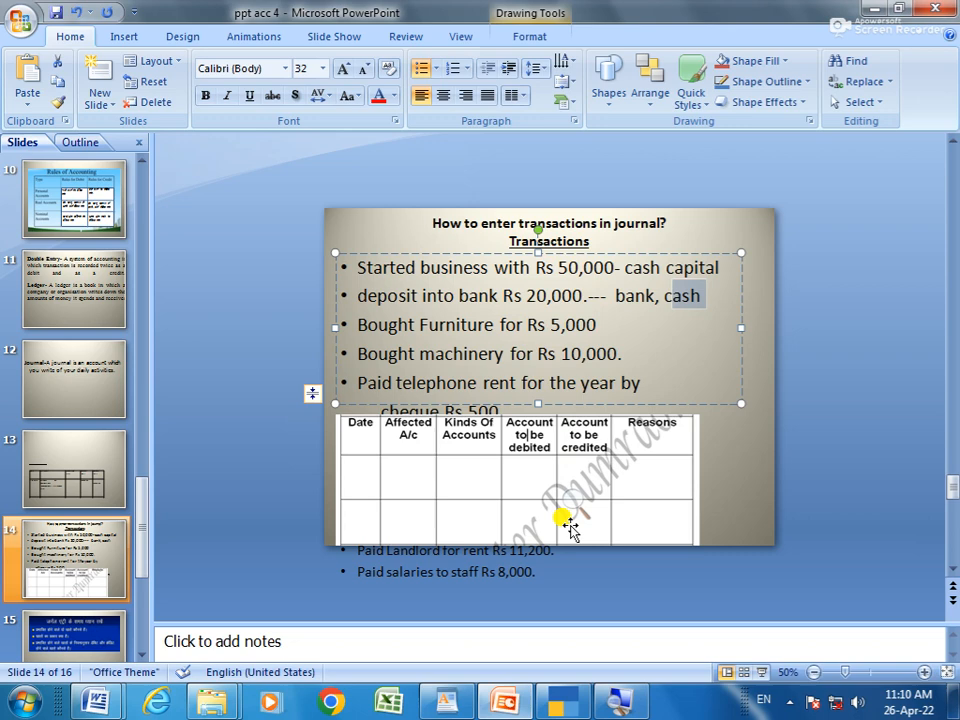
Switch to TallyPrime and start a Contra voucher that credits Cash with 20,000, continuing to the debit ledger
click(563, 703)
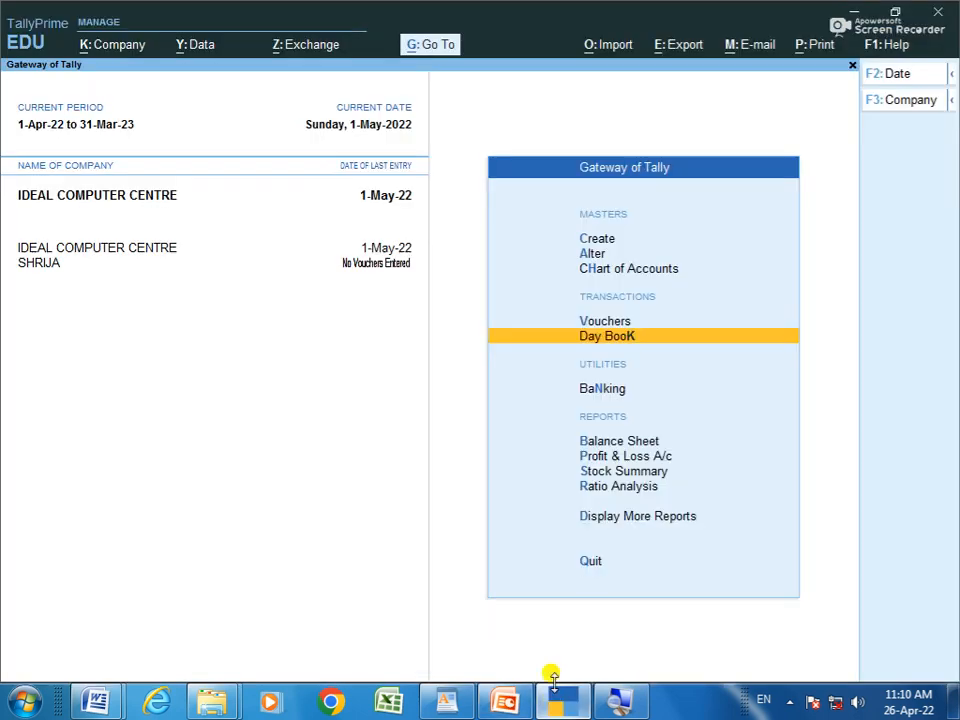
click(585, 321)
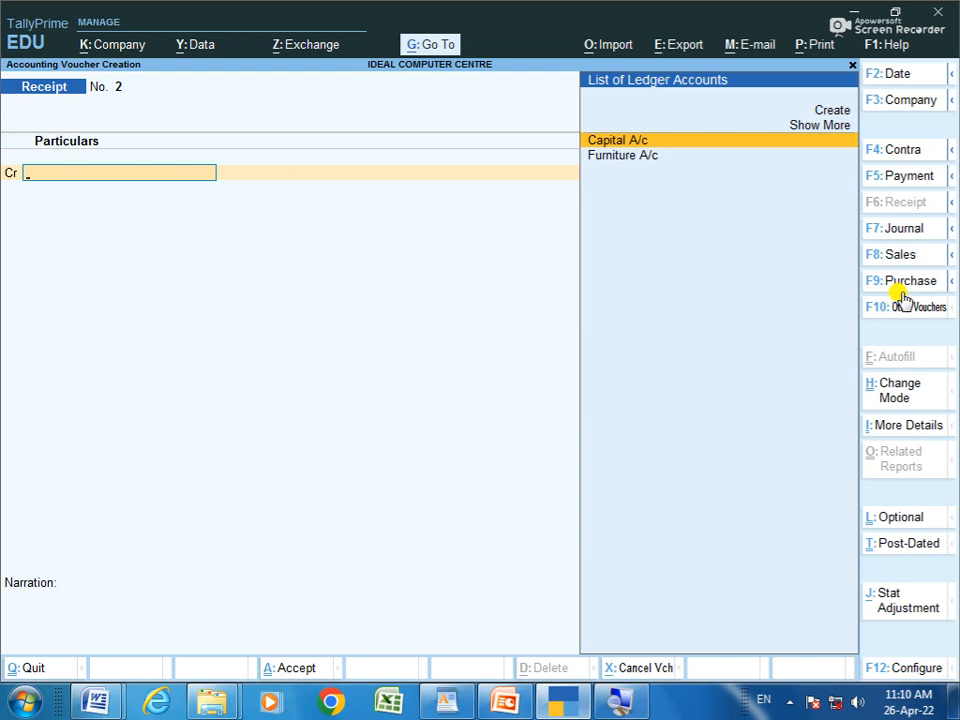
key(F4)
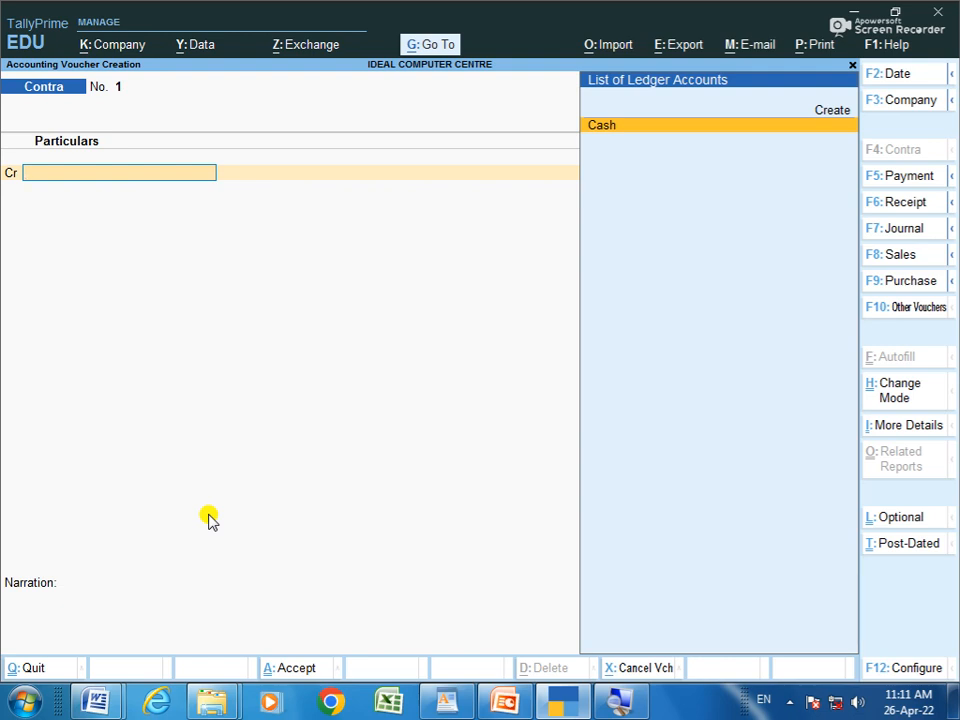
key(Return)
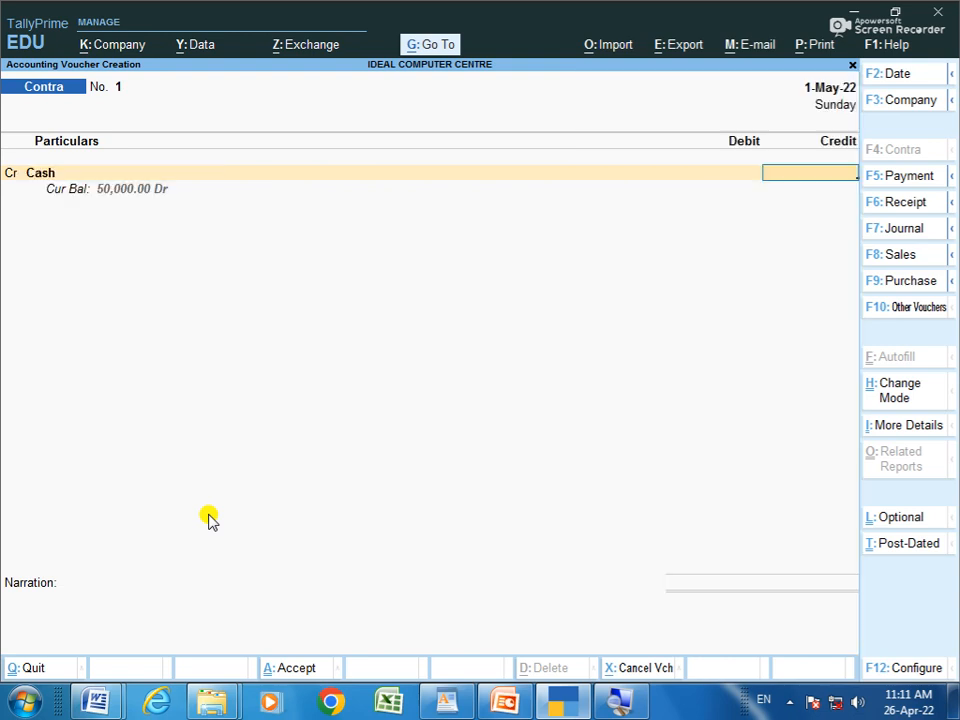
text(20000)
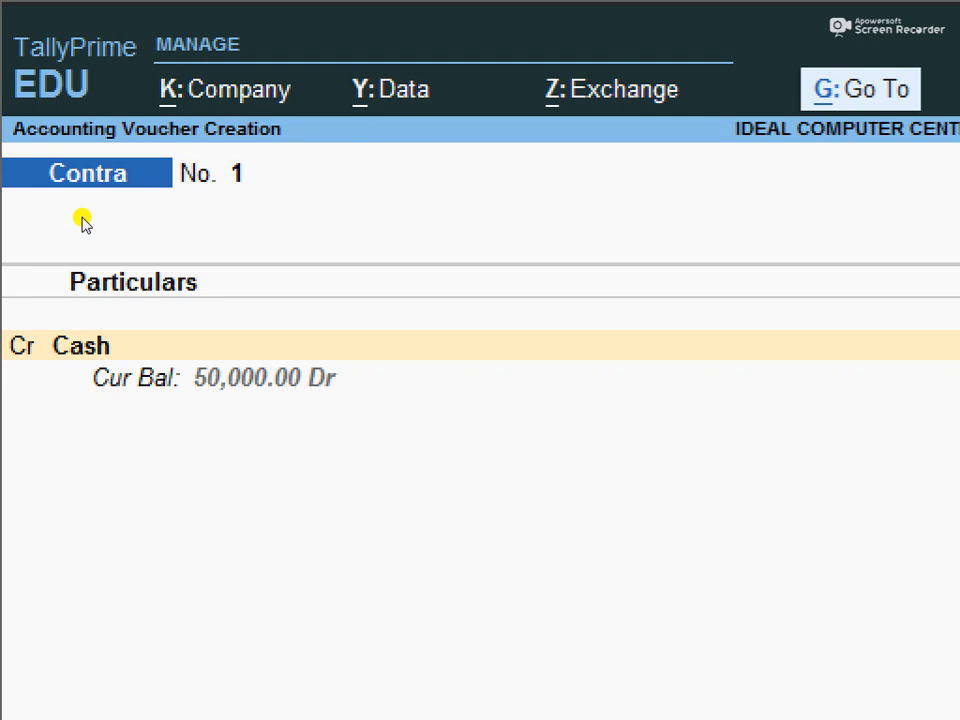
key(Return)
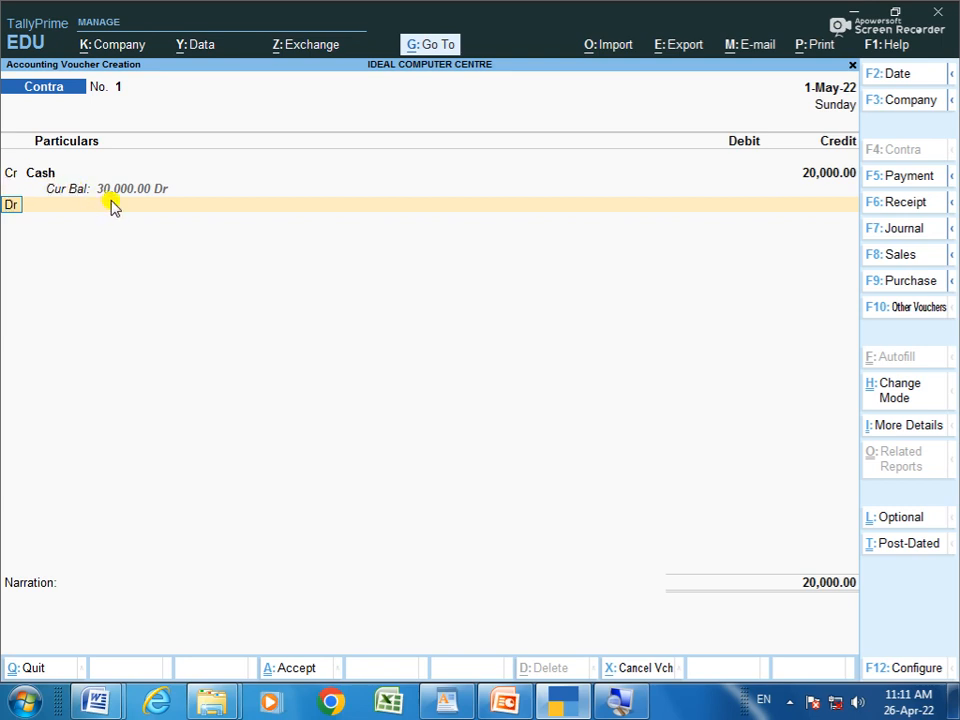
click(113, 205)
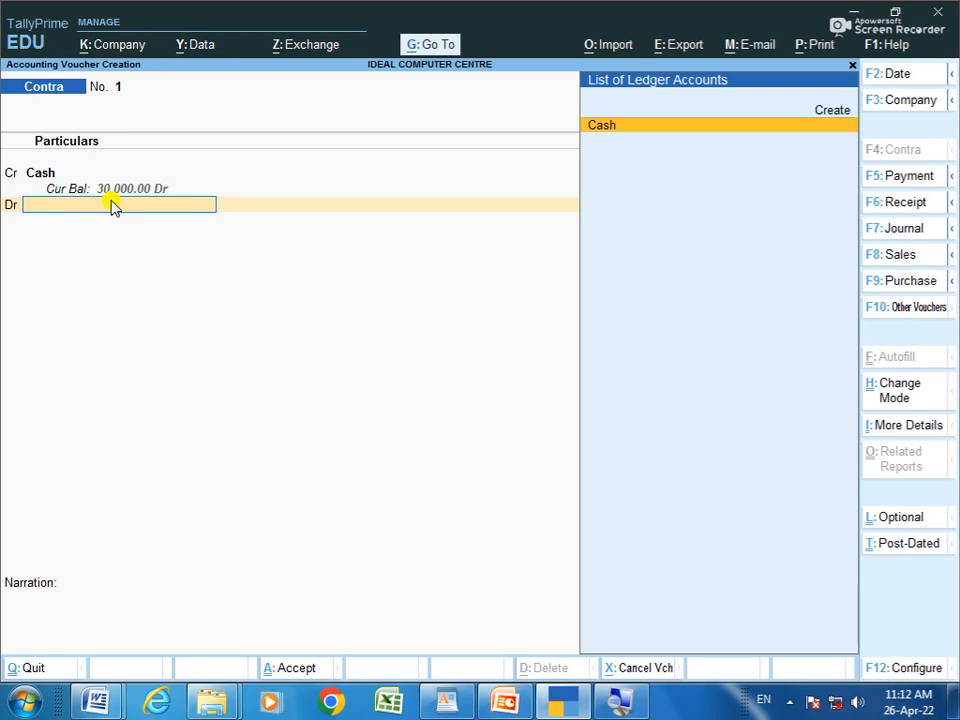
key(Up)
key(Down)
key(Up)
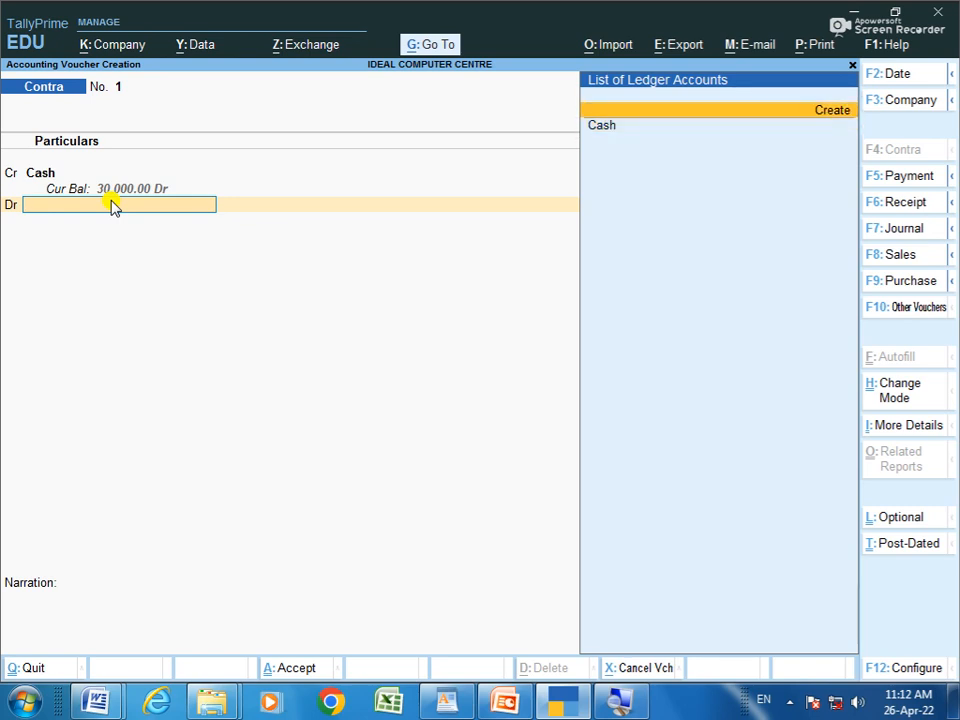
key(Down)
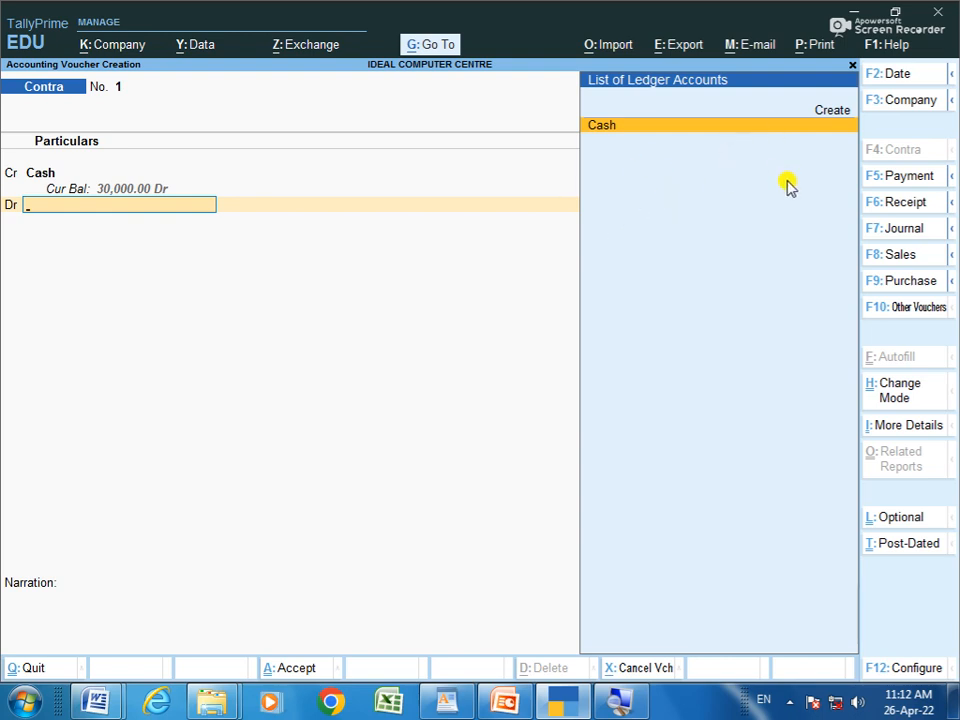
key(Up)
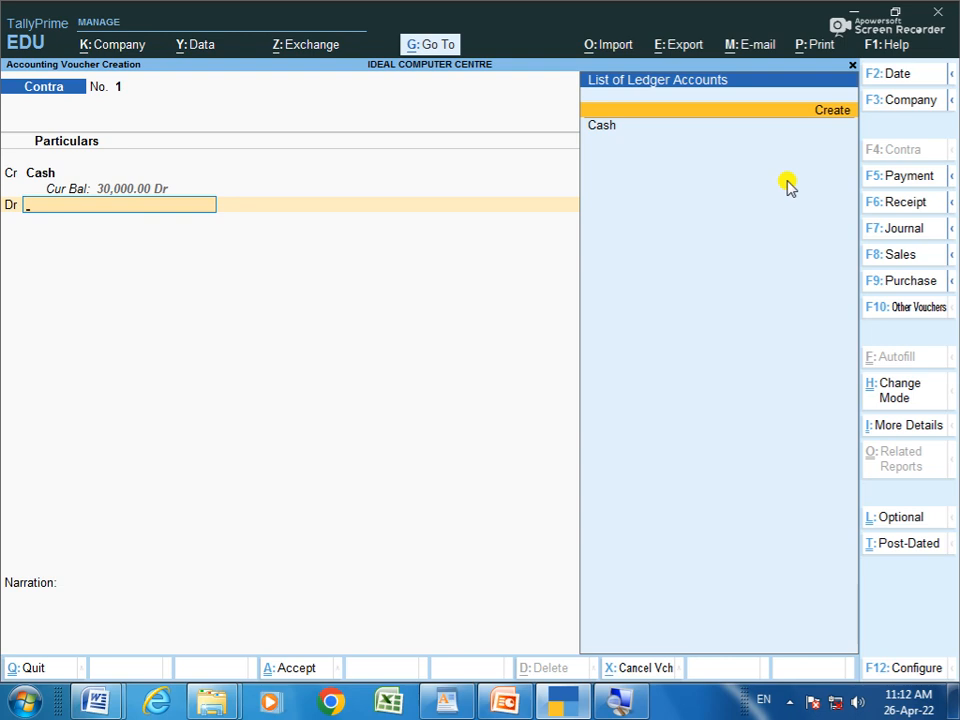
key(Return)
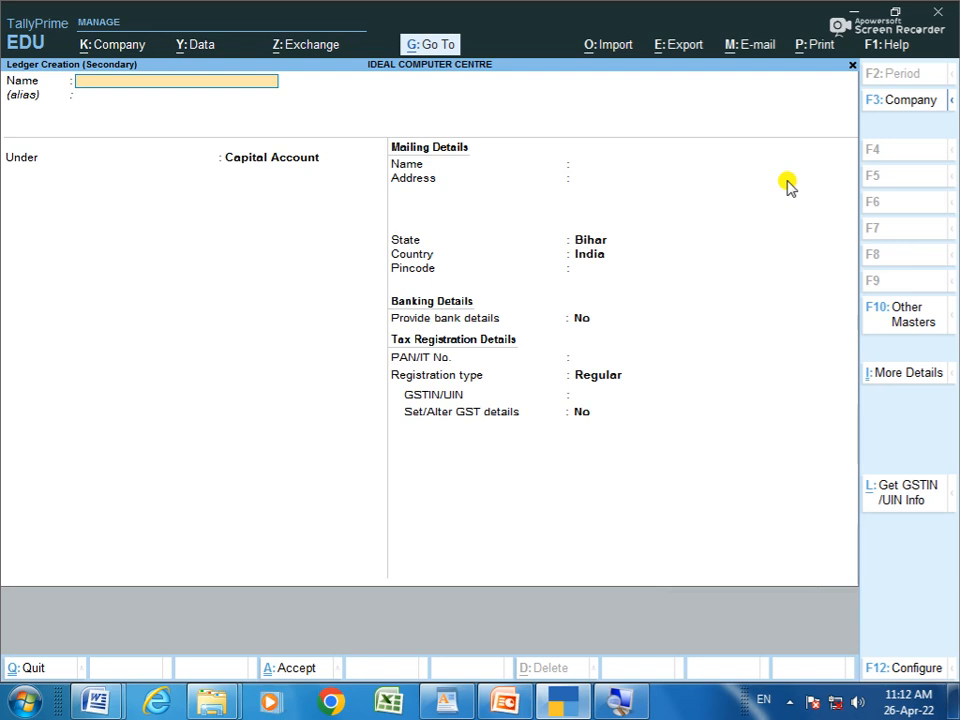
key(Escape)
key(y)
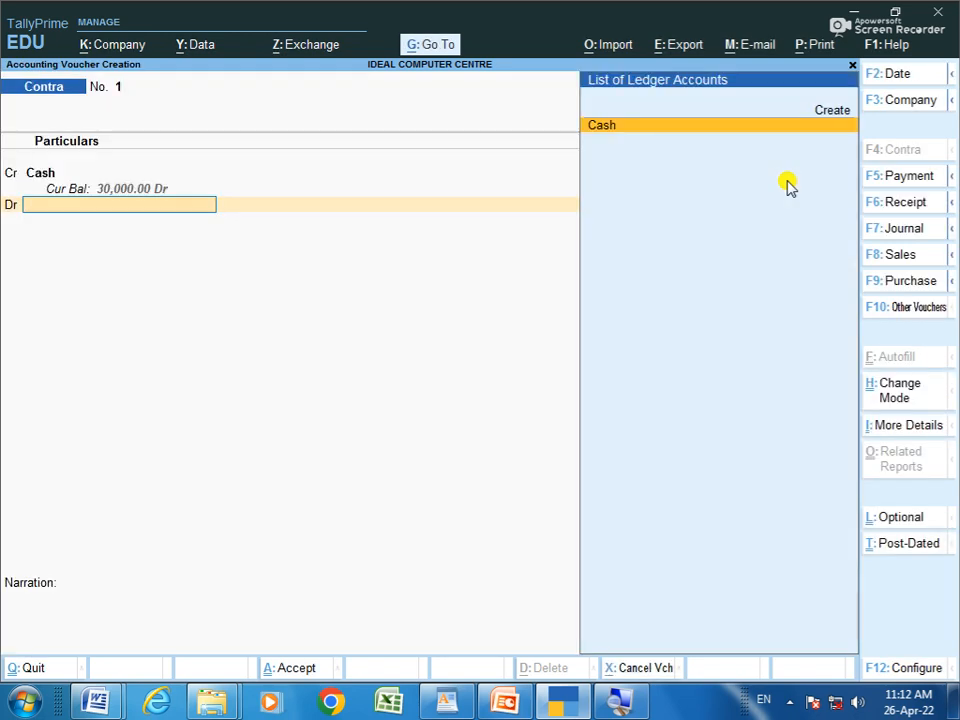
key(alt+c)
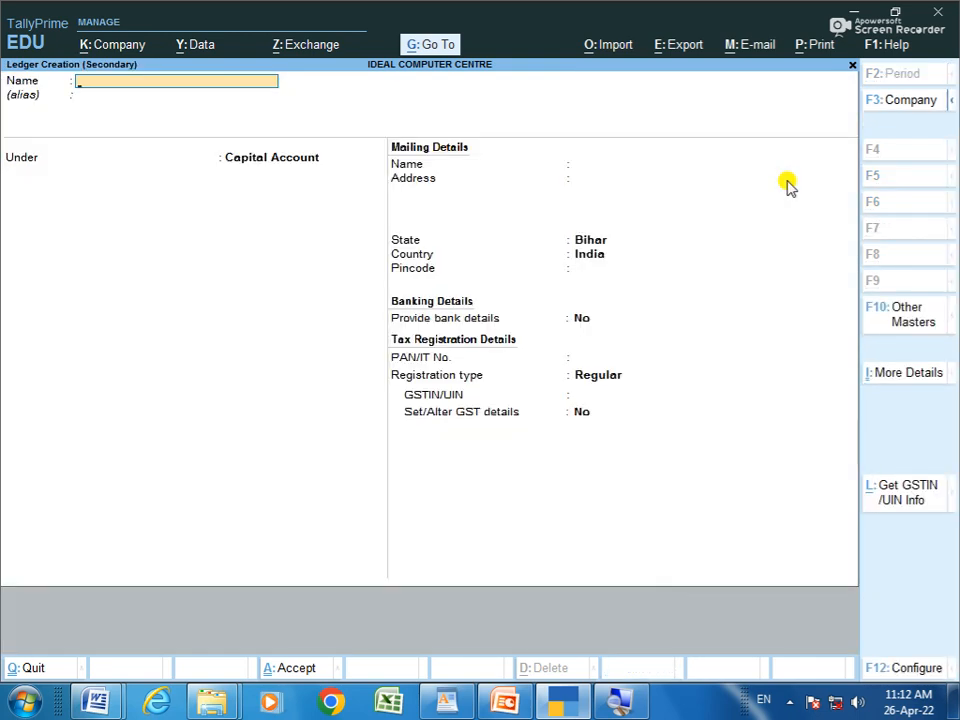
key(Escape)
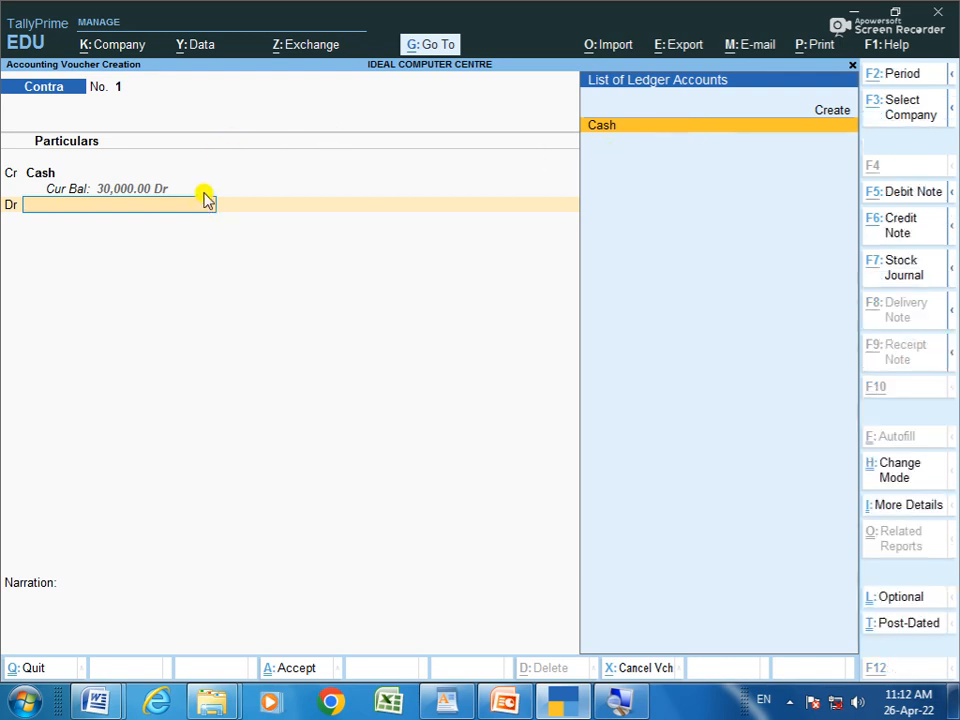
Create the ledger Bank A/c under the Bank Accounts group from the Contra voucher's debit line and save it
key(alt+c)
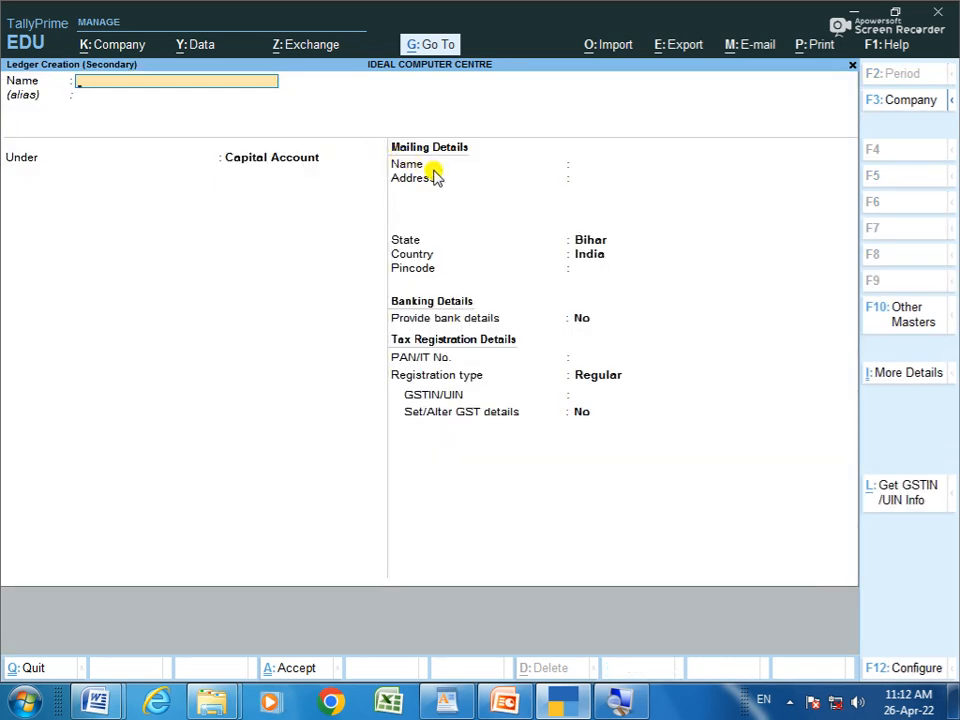
text(Bank a/c)
key(Return)
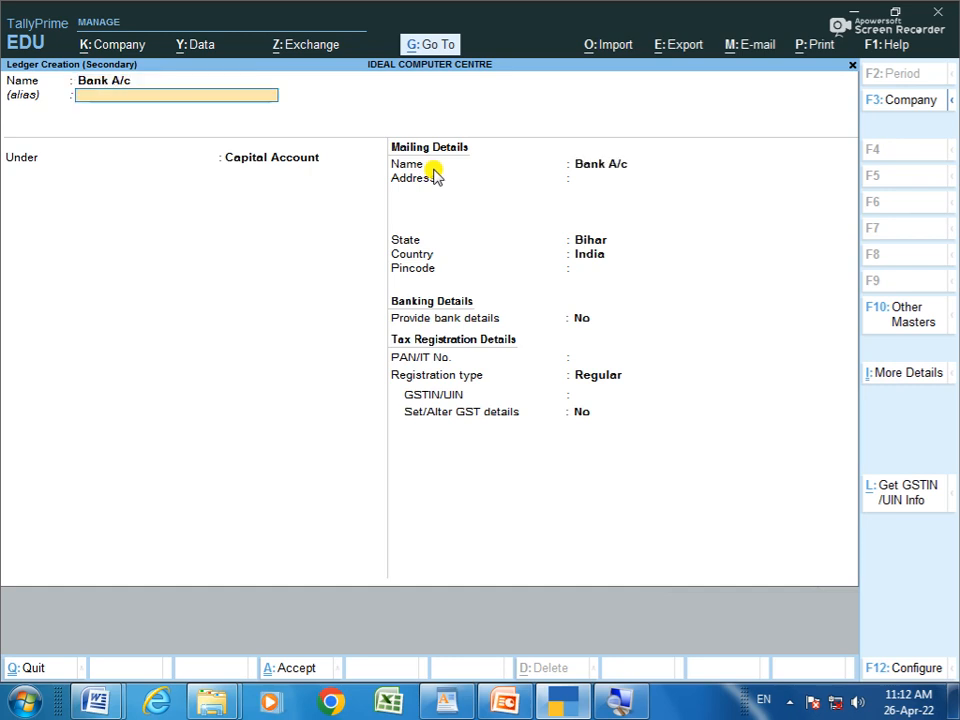
key(Return)
key(Up)
key(Up)
key(Up)
key(Up)
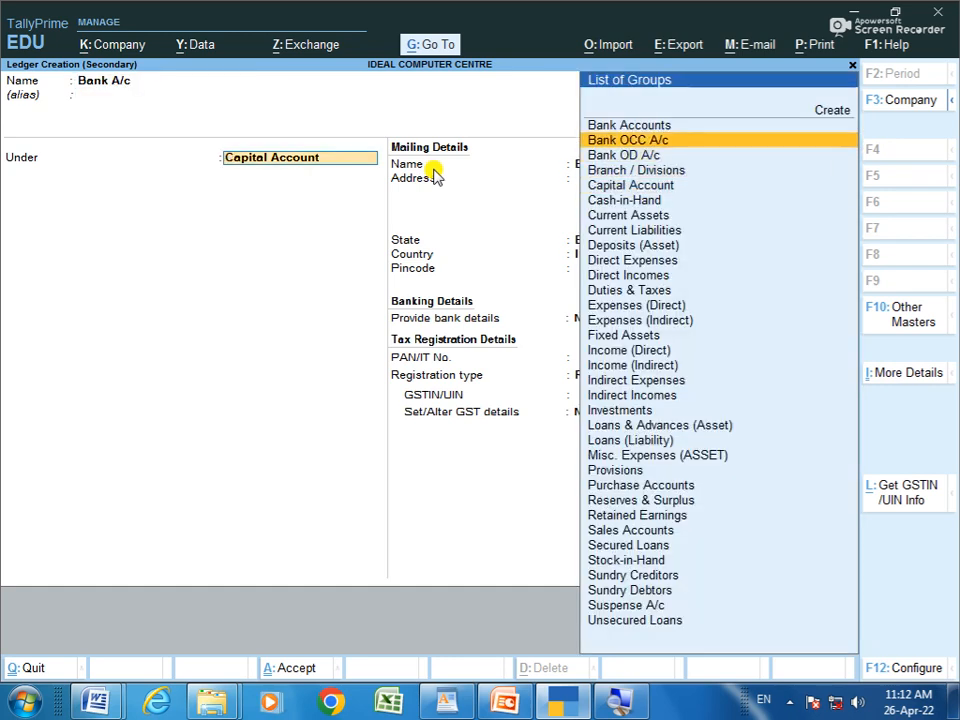
key(Return)
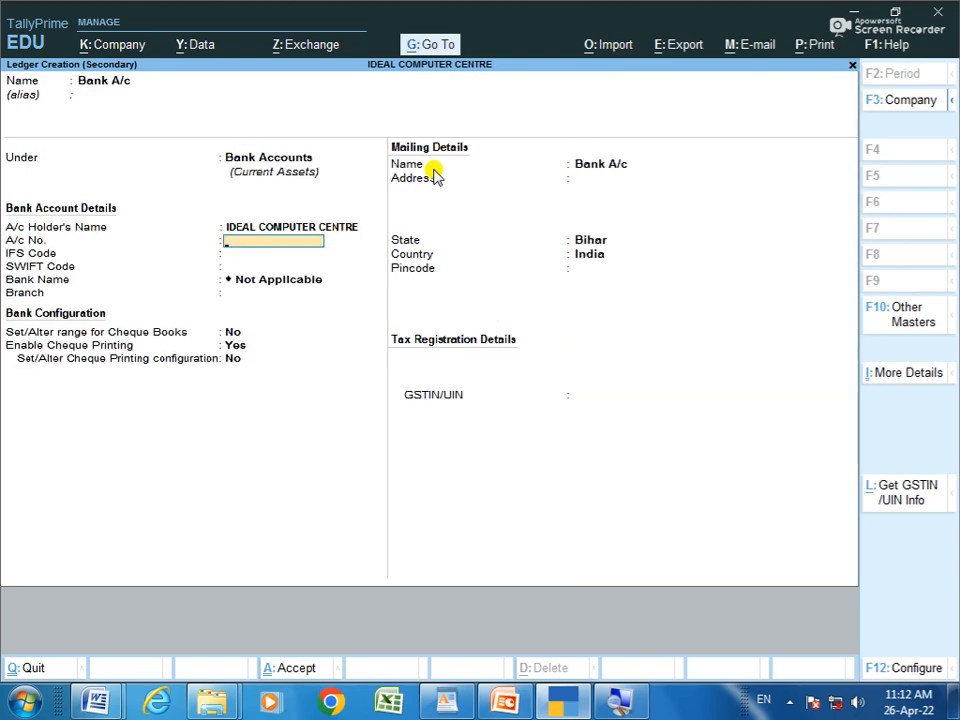
key(ctrl+a)
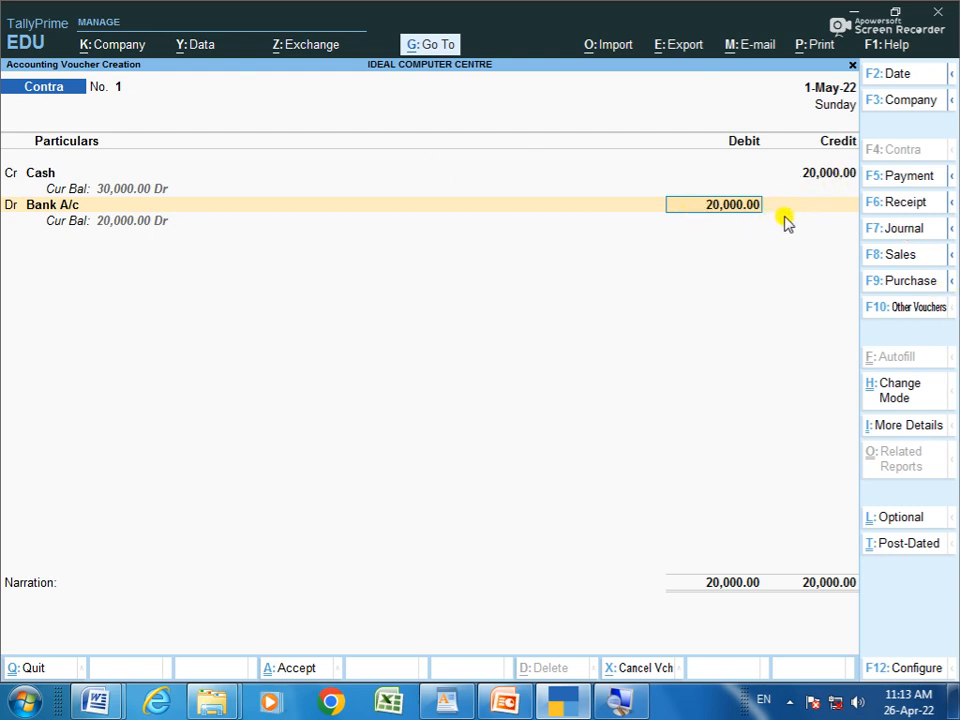
Debit Bank A/c with 20,000 and complete its cash bank allocation with 10 notes of the 2000 denomination
key(Return)
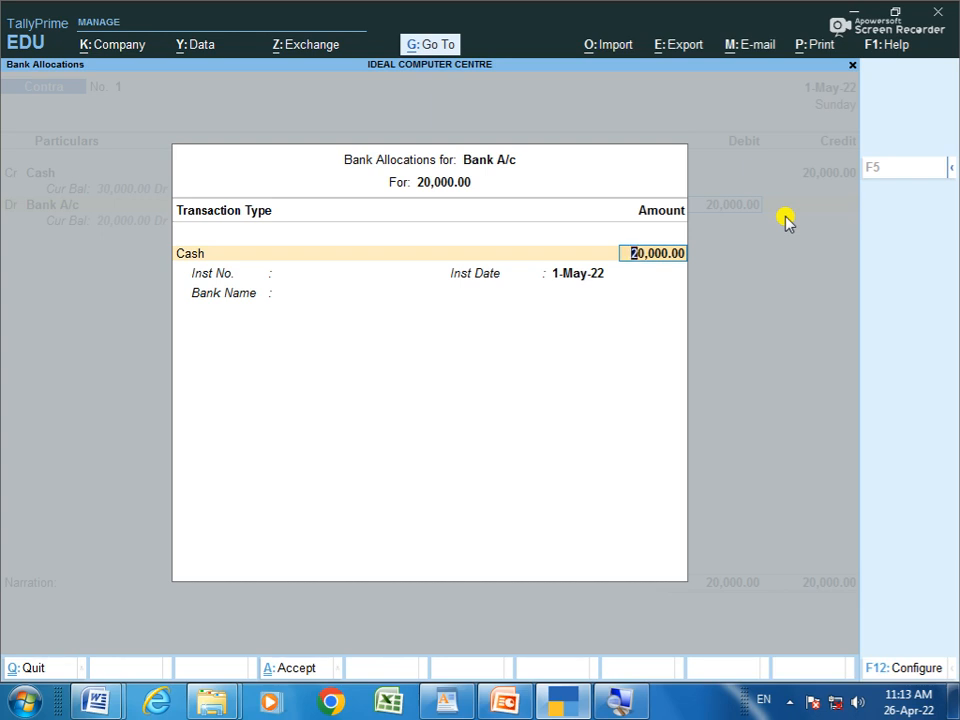
key(Return)
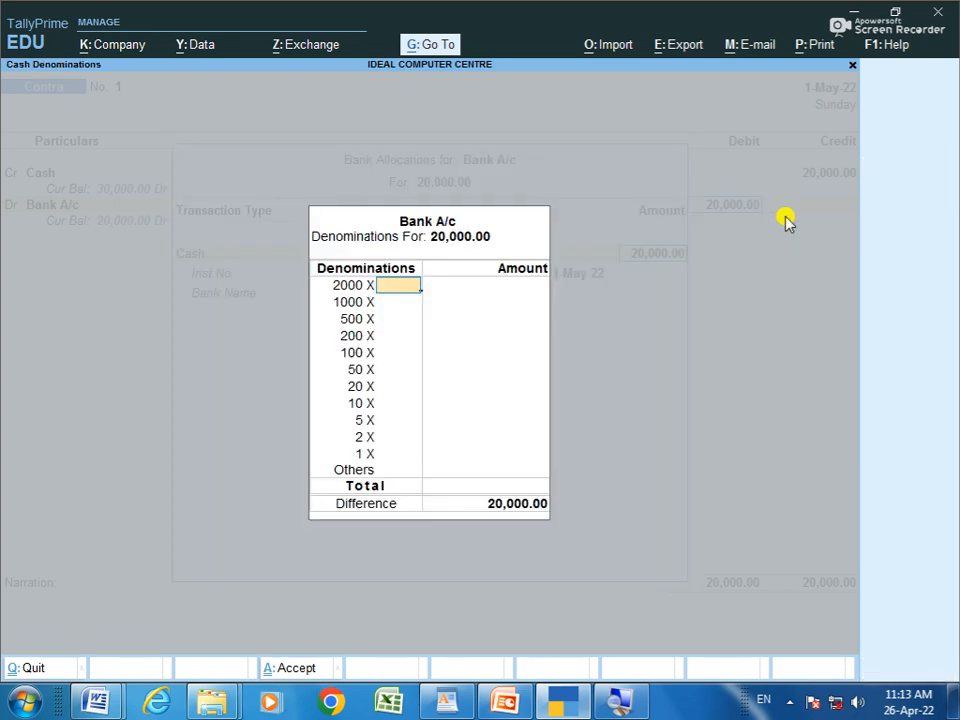
key(Return)
key(Up)
key(Return)
key(Up)
text(10)
key(Return)
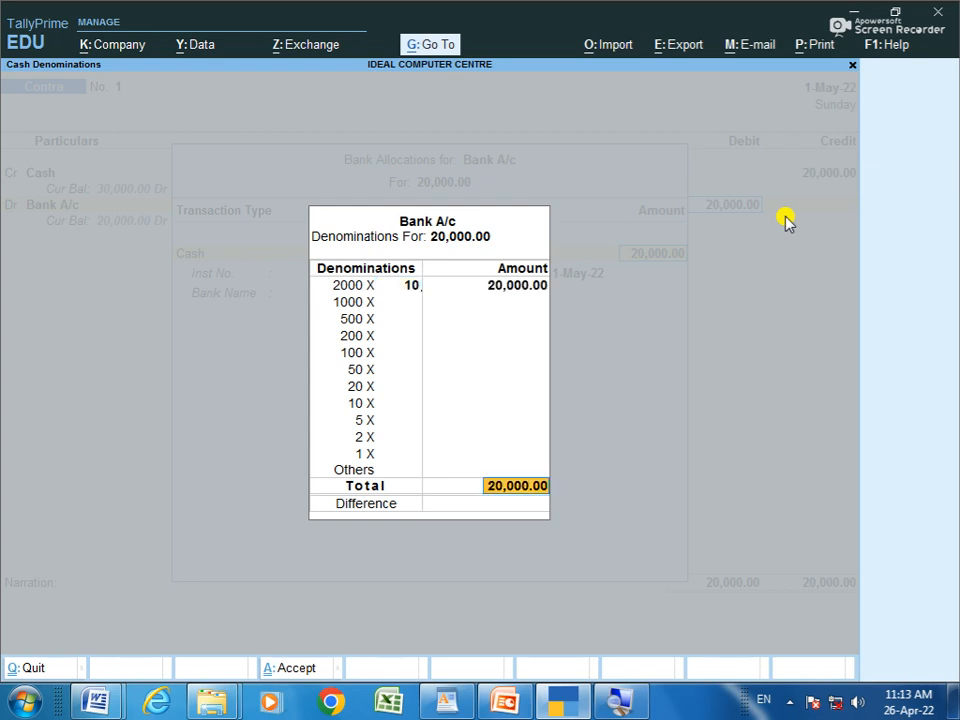
key(Return)
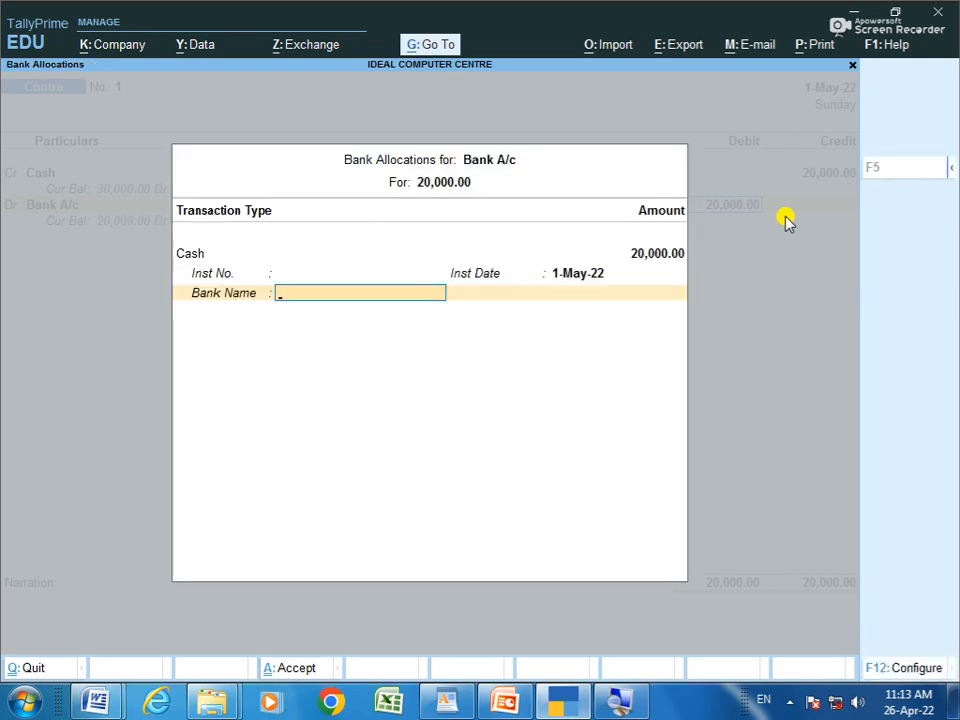
key(Return)
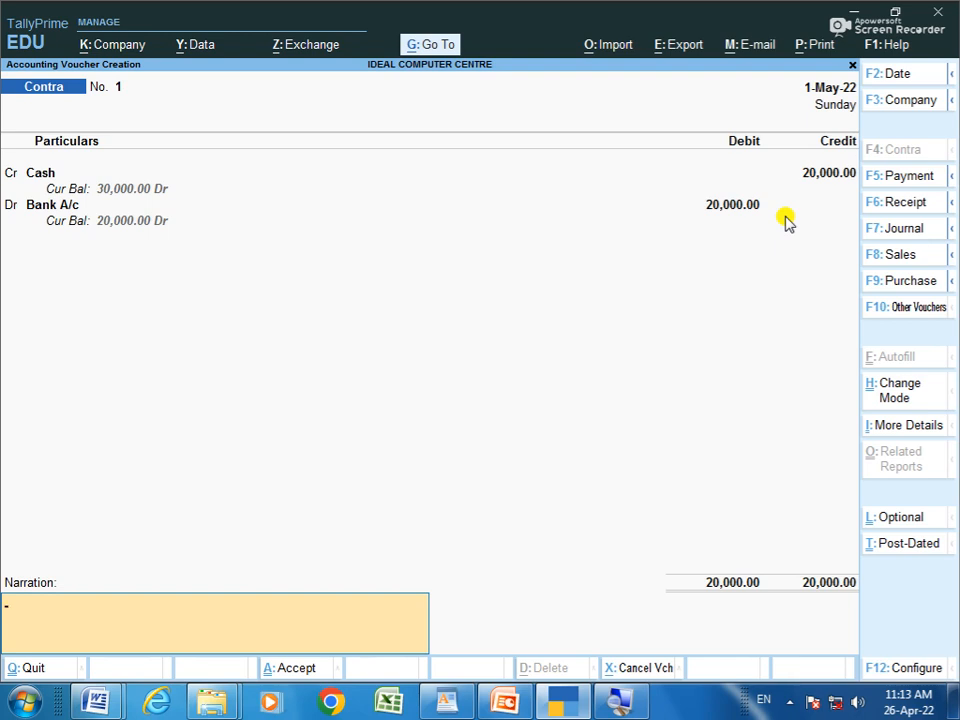
Enter the narration "deposit into bank rs 20000" and save the Contra voucher
text(deposit into bank rs)
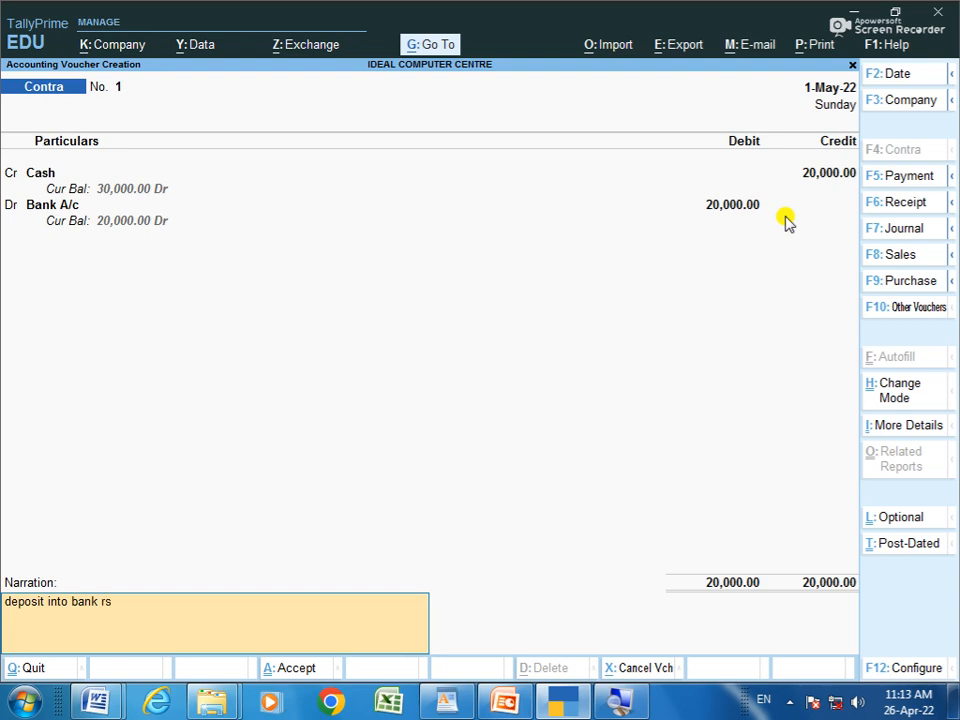
text( 20000)
key(Return)
key(Return)
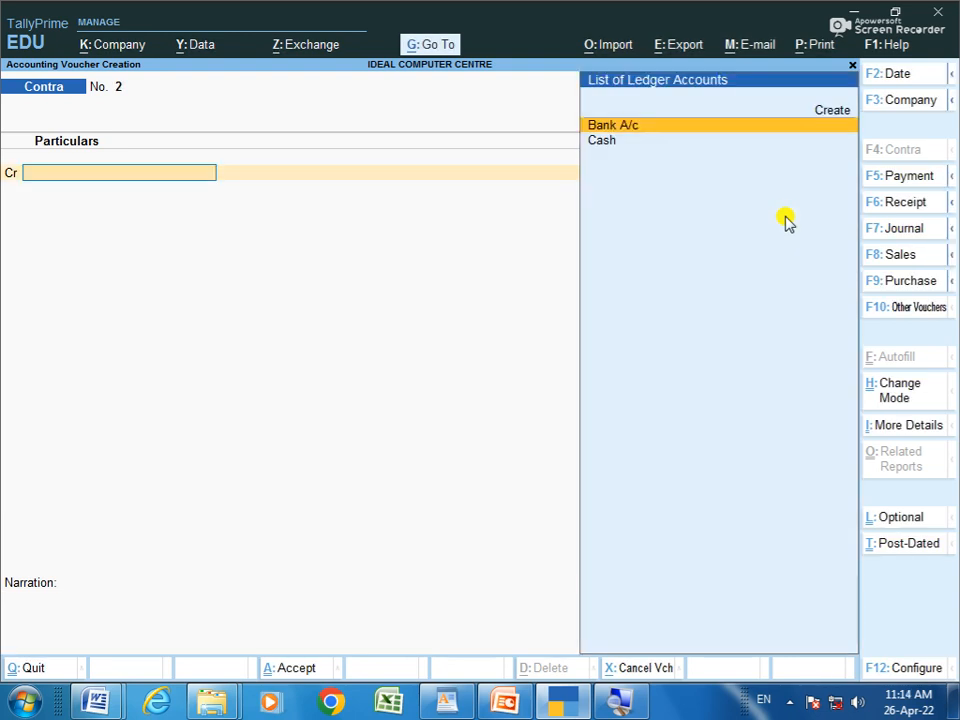
Leave voucher creation and open the Day Book to review the Contra and Receipt entries
key(Escape)
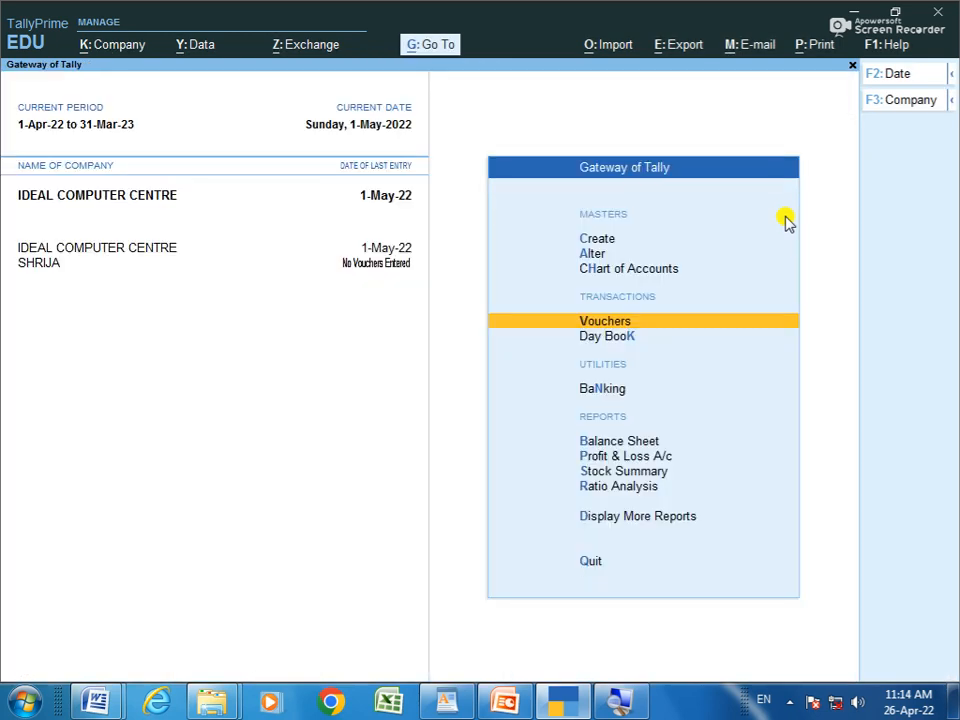
key(Down)
key(Return)
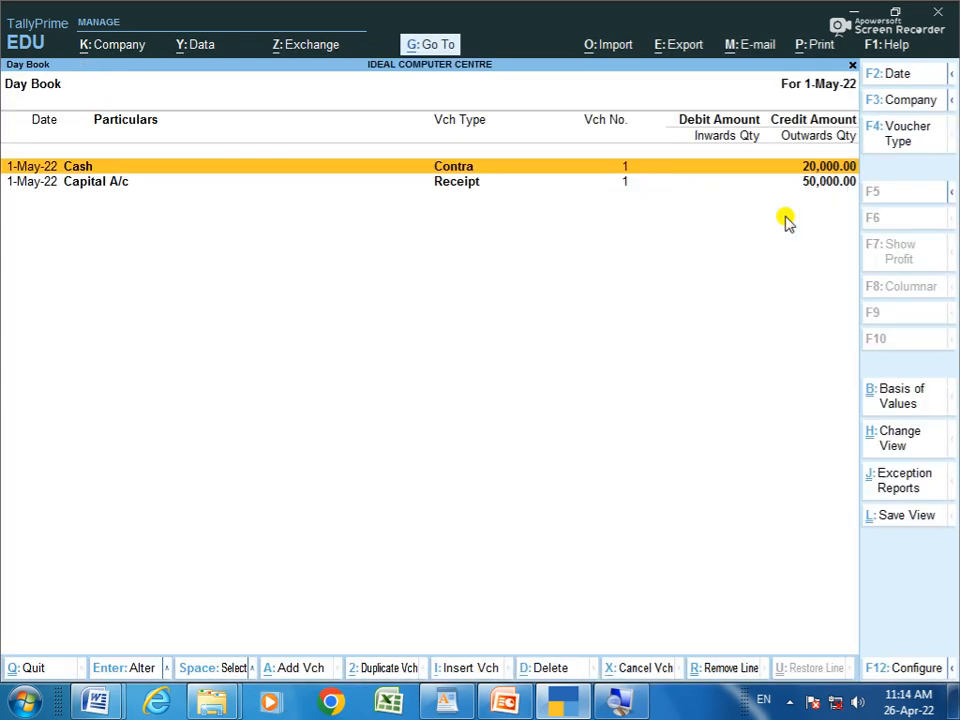
key(Down)
key(Up)
key(Down)
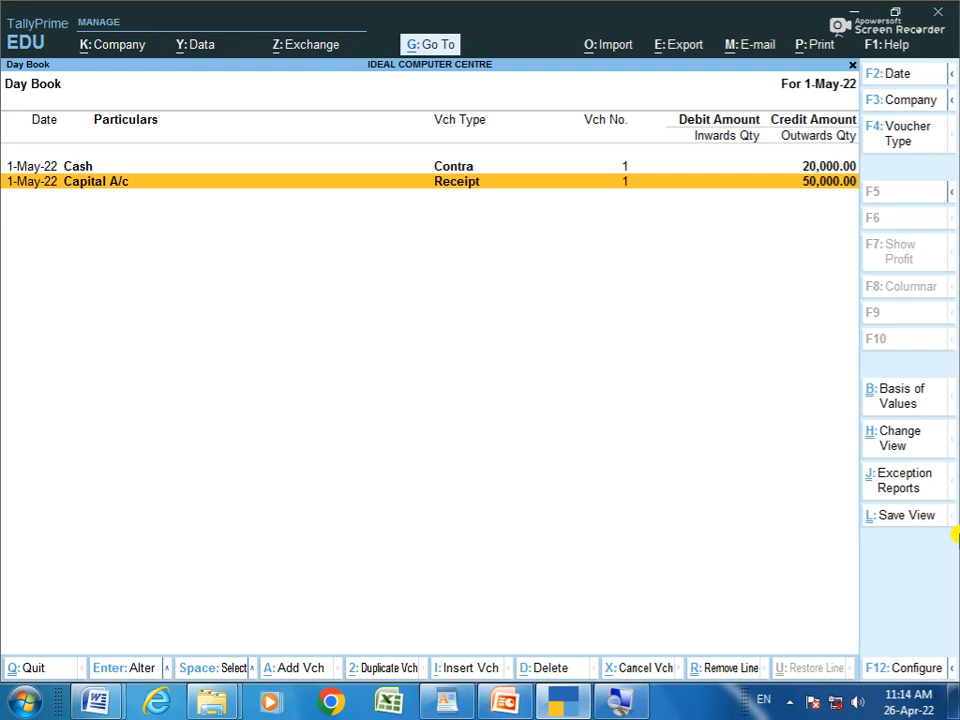
click(797, 704)
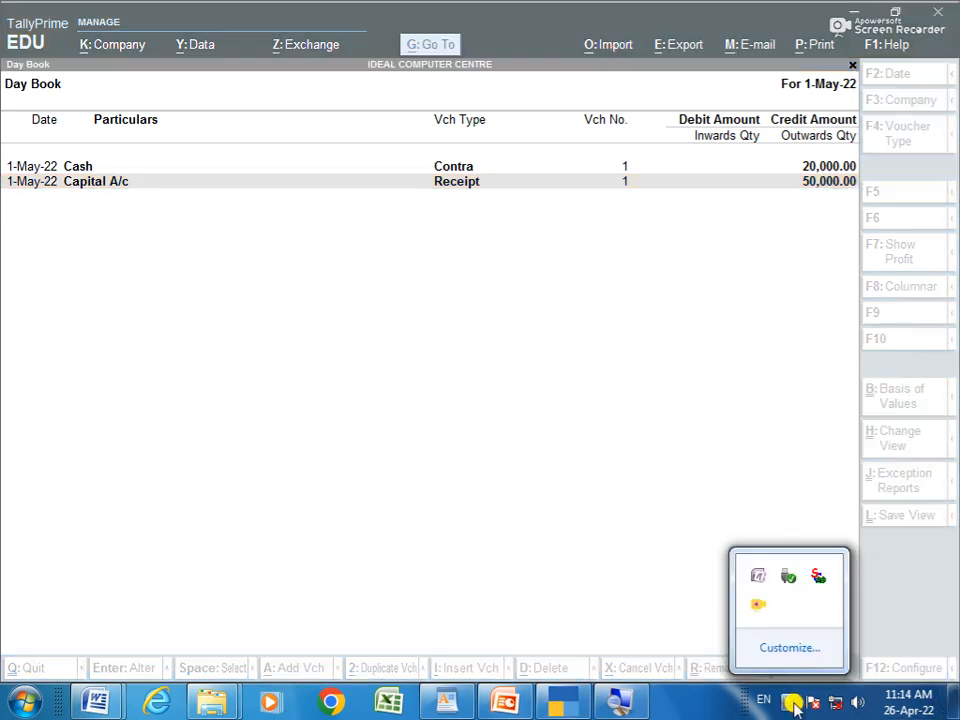
right_click(765, 616)
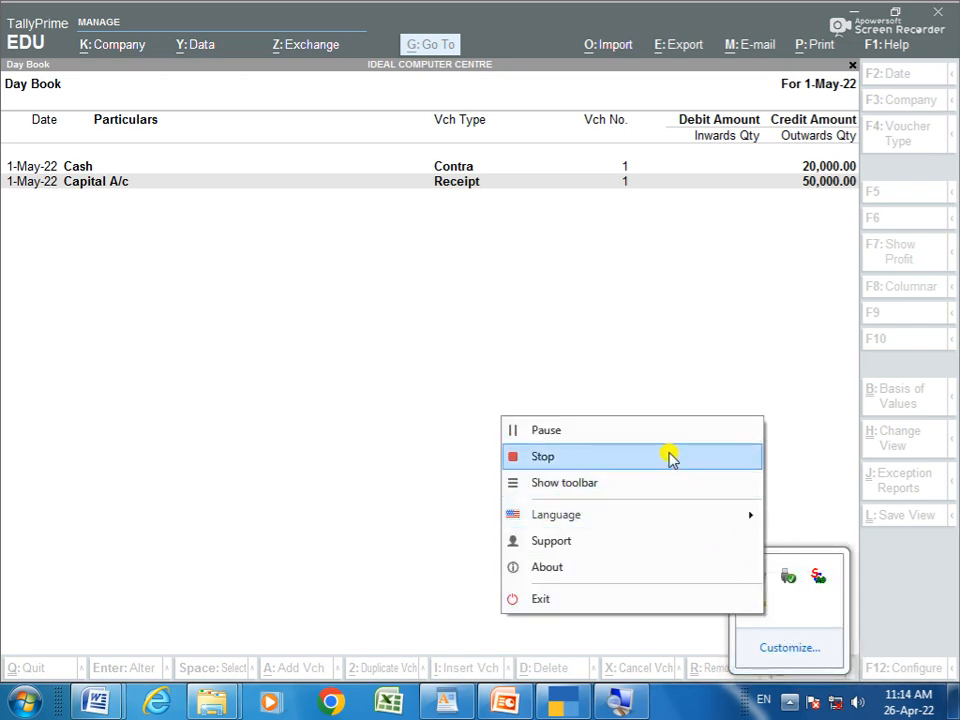